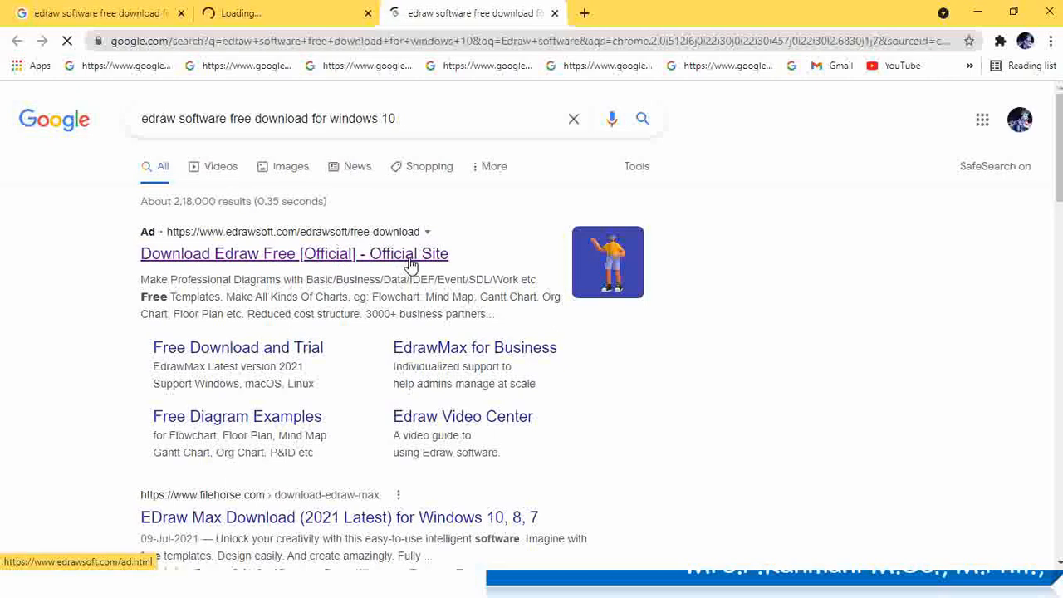
# Open the official Edraw ad's site in a new Chrome tab and go to its Product Center
pyautogui.rightClick(408, 261)
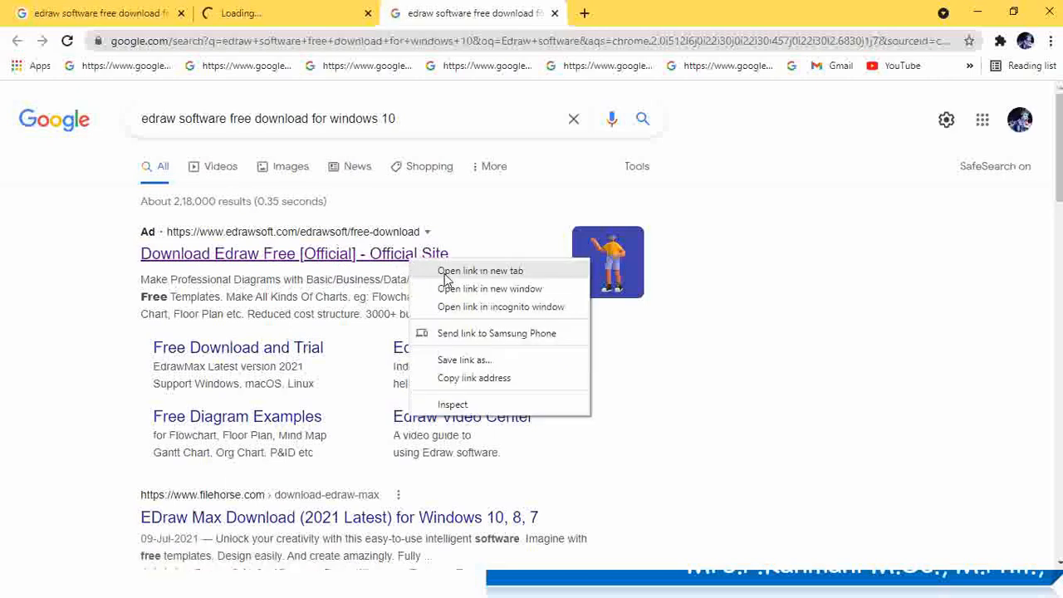
pyautogui.click(445, 277)
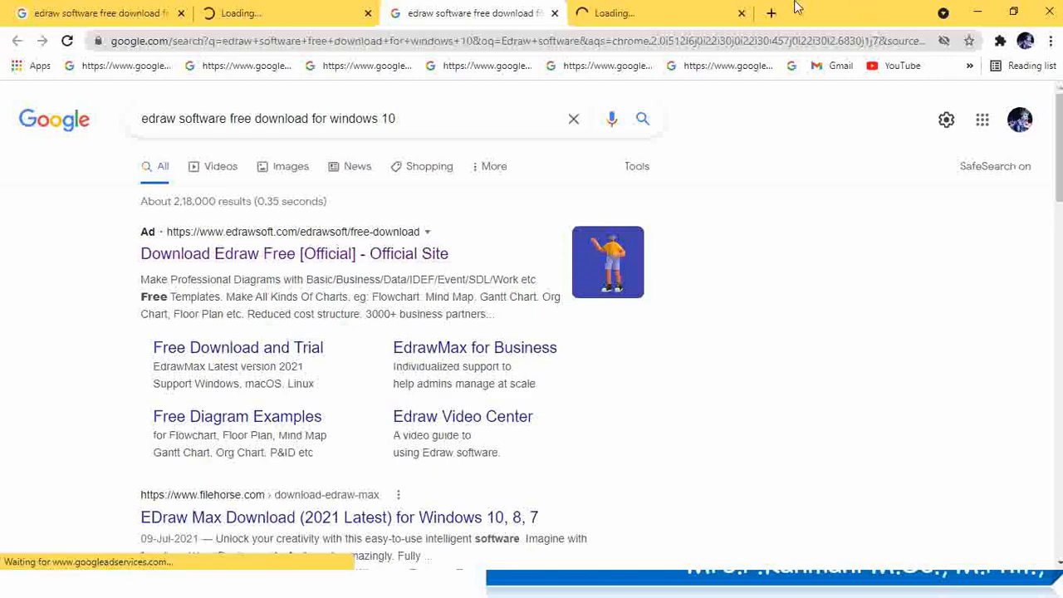
pyautogui.click(673, 22)
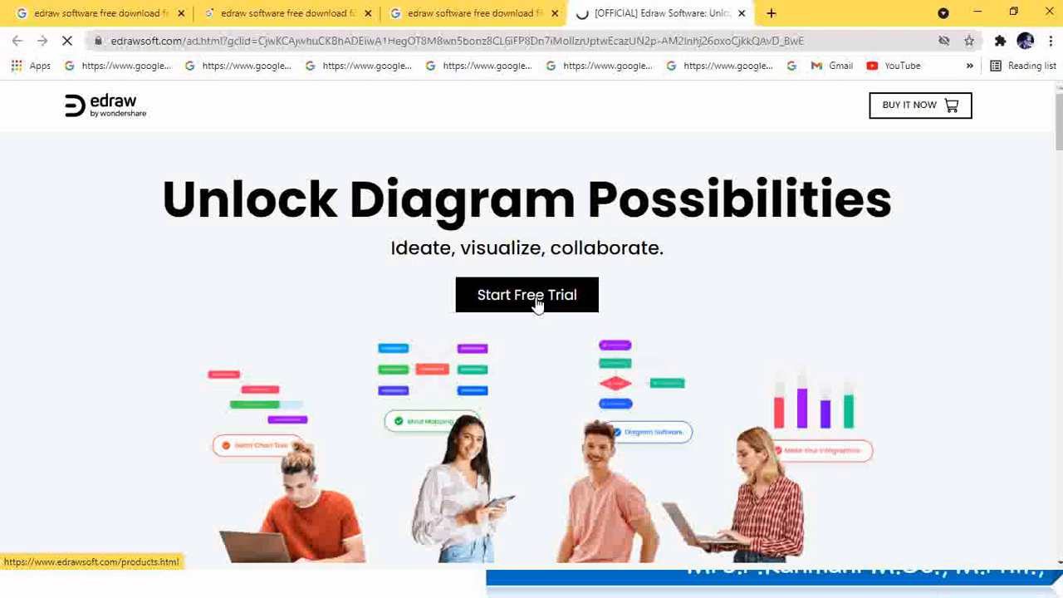
pyautogui.click(536, 304)
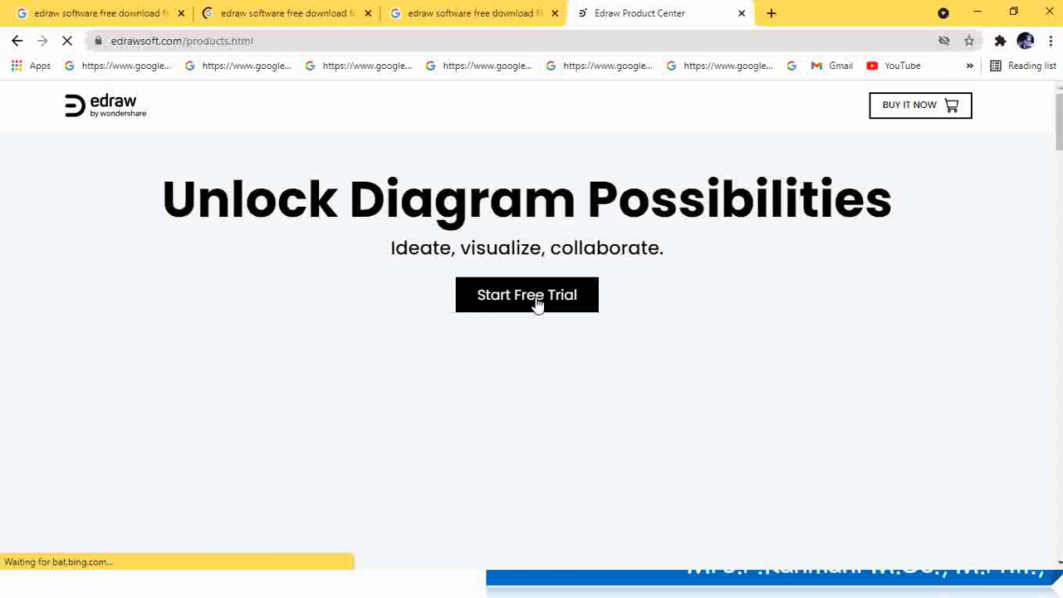
pyautogui.scroll(-2, 536, 248)
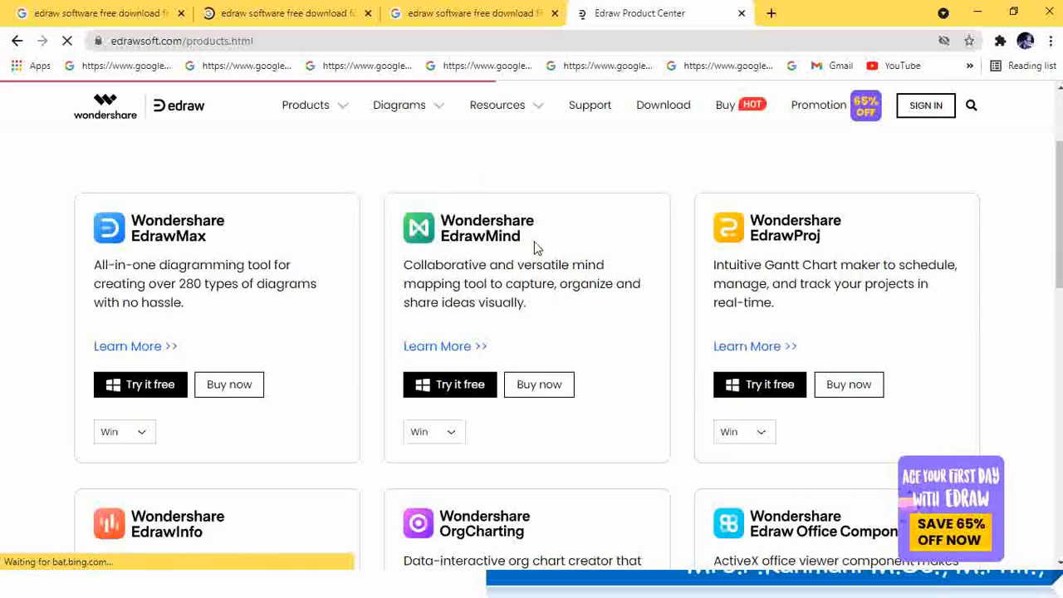
# Download the Windows installer via Try it free under Wondershare EdrawMax on the Product Center
pyautogui.click(150, 390)
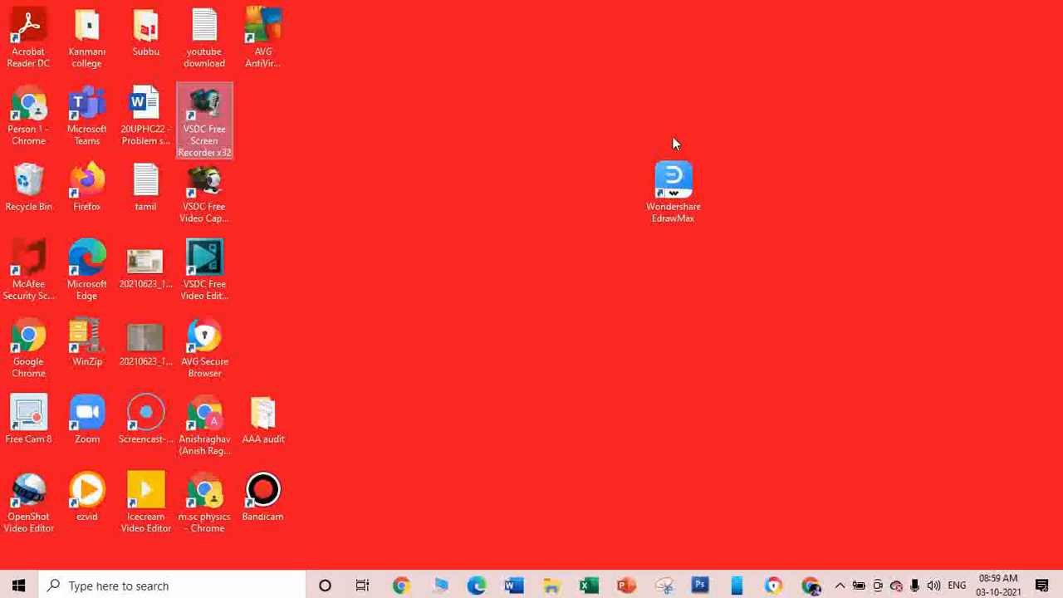
# Launch Wondershare EdrawMax from its desktop shortcut
pyautogui.click(678, 194)
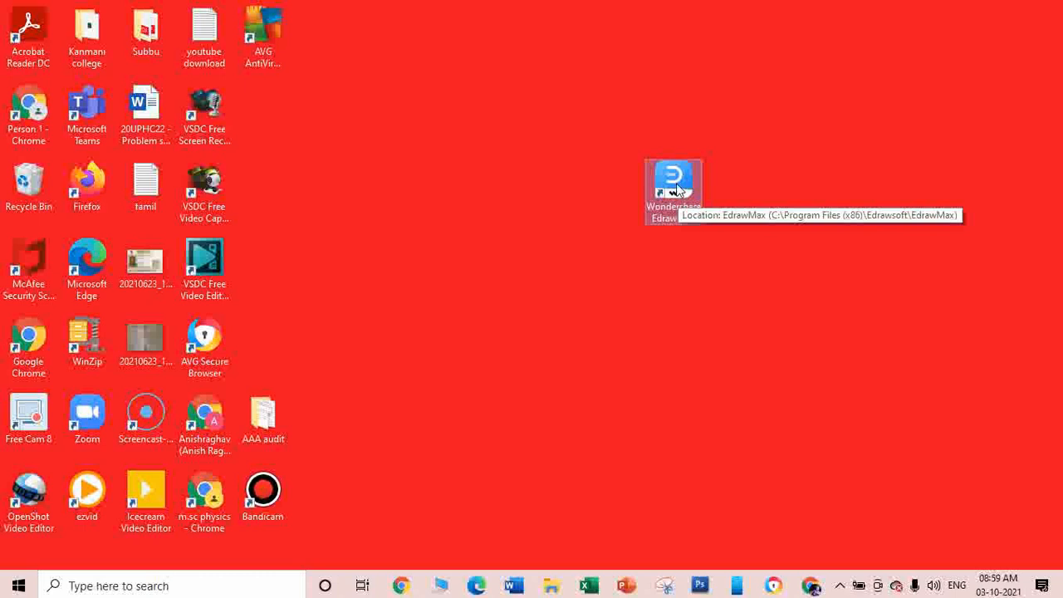
pyautogui.doubleClick(675, 184)
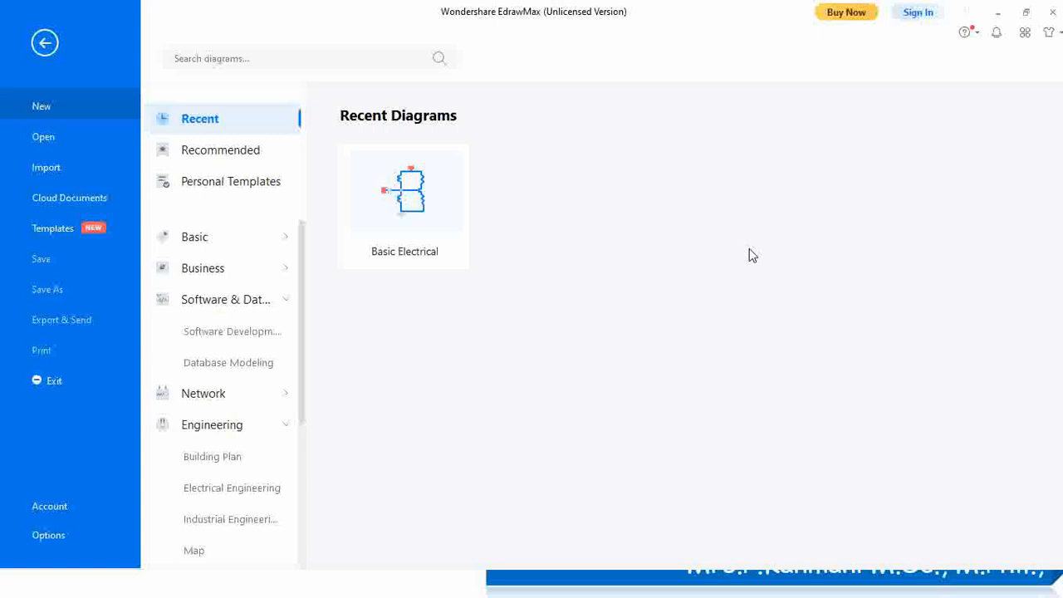
# Stay with the trial version and browse the Basic Diagram and Flowchart template categories
pyautogui.click(195, 239)
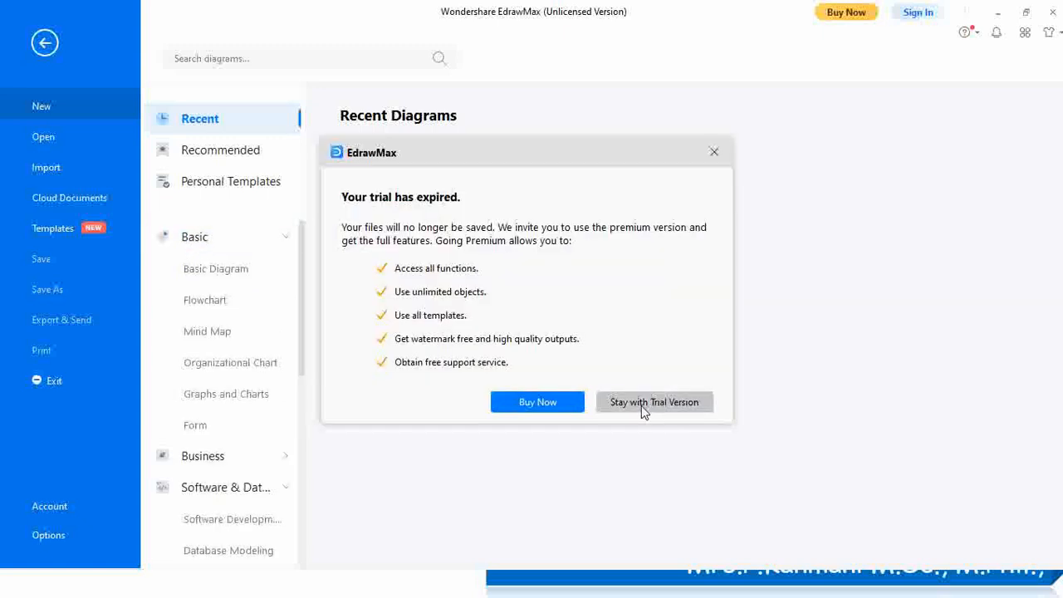
pyautogui.click(652, 404)
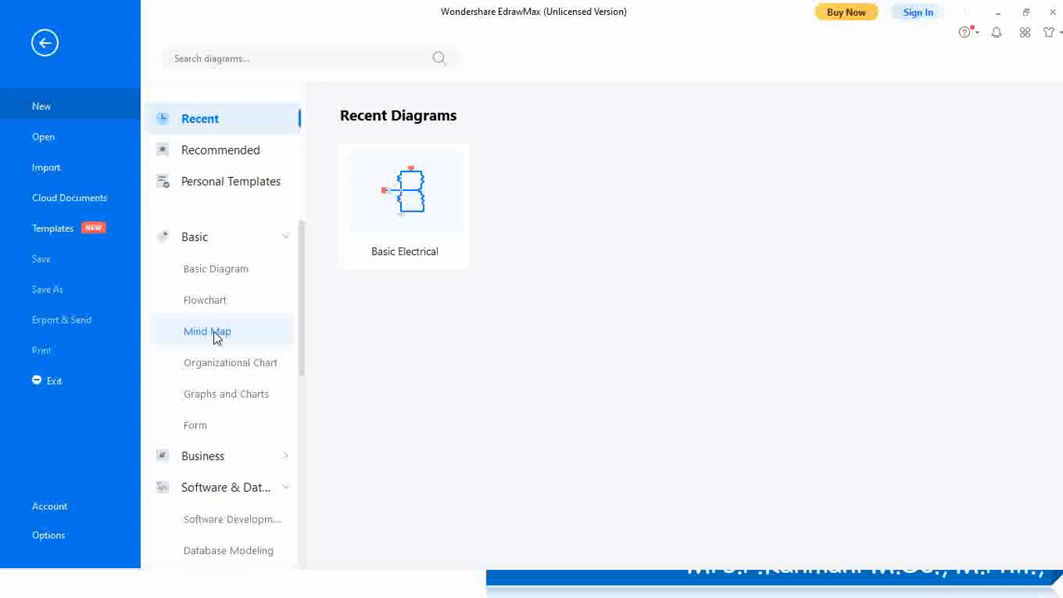
pyautogui.click(206, 273)
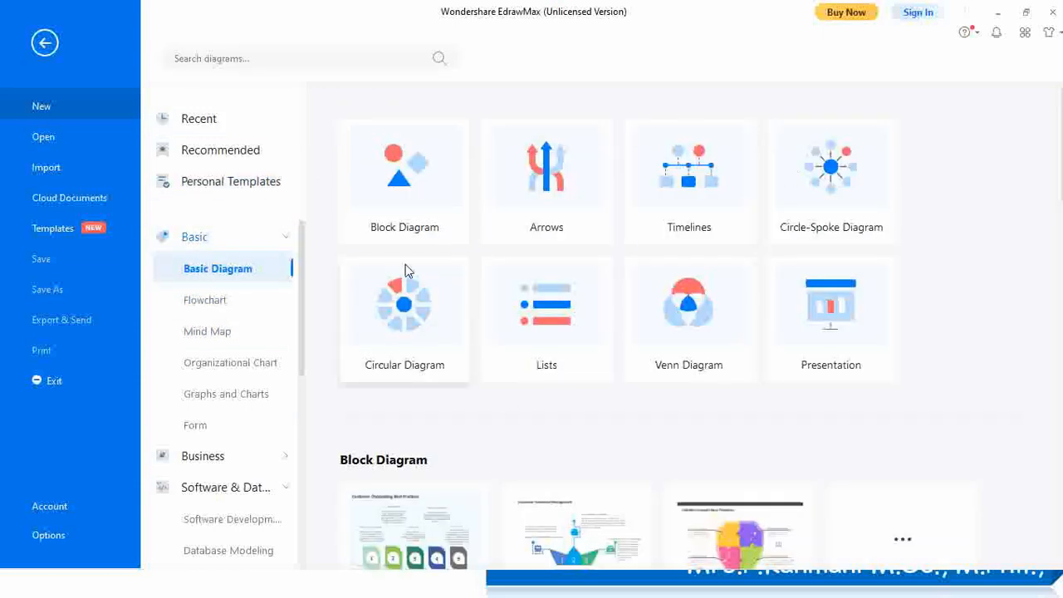
pyautogui.click(207, 301)
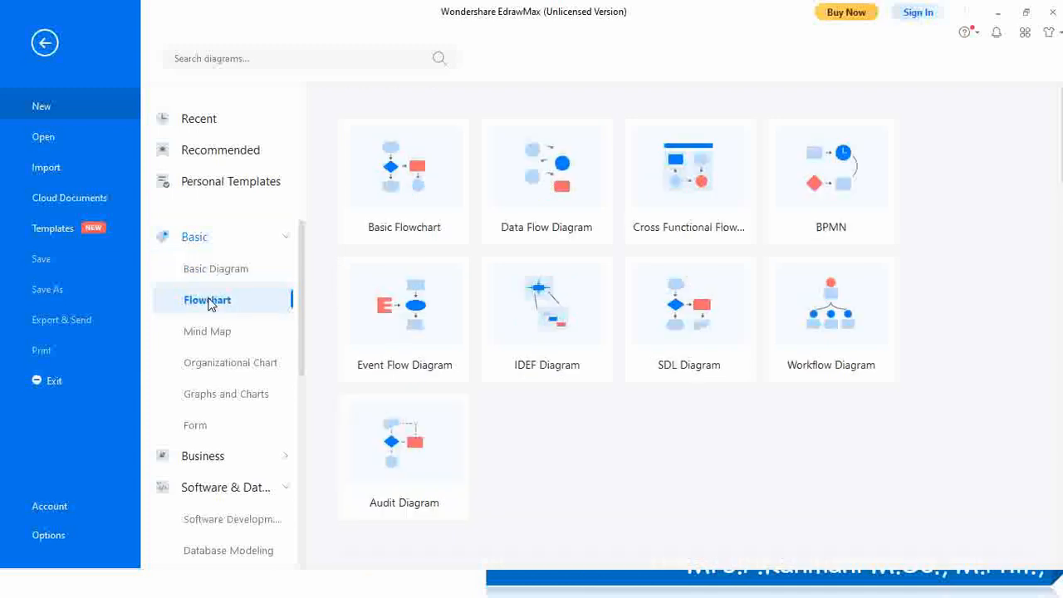
pyautogui.scroll(-1, 245, 299)
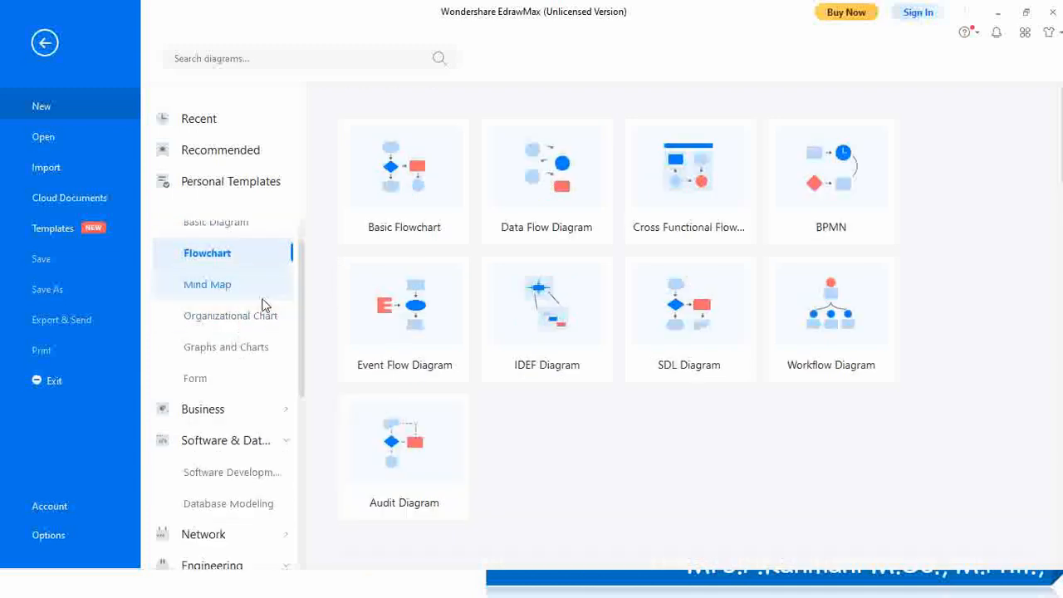
pyautogui.moveTo(304, 288); pyautogui.dragTo(296, 386)
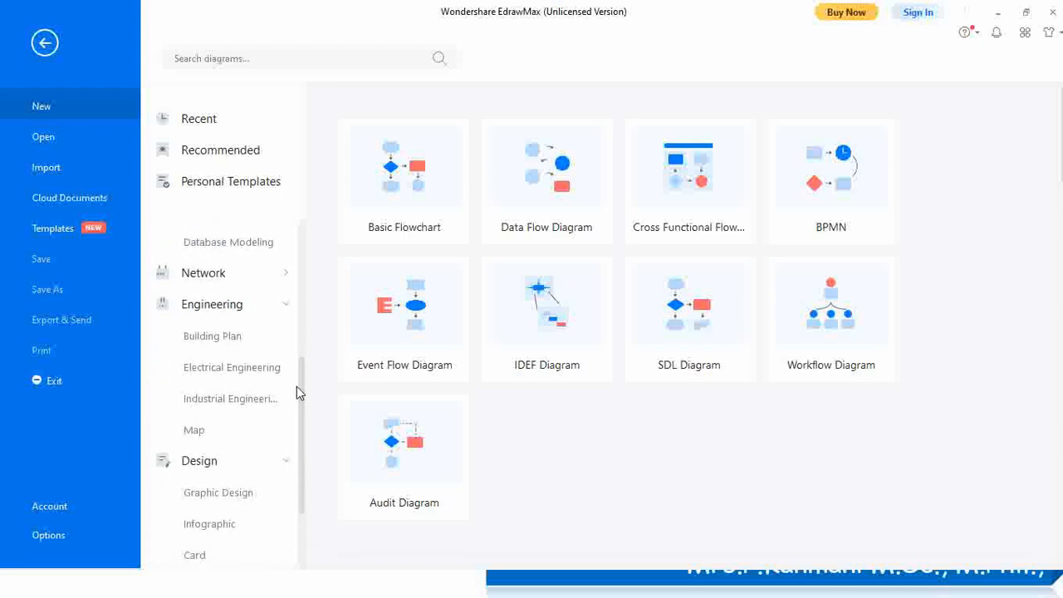
# Expand the Engineering category and show the Electrical Engineering templates
pyautogui.click(229, 304)
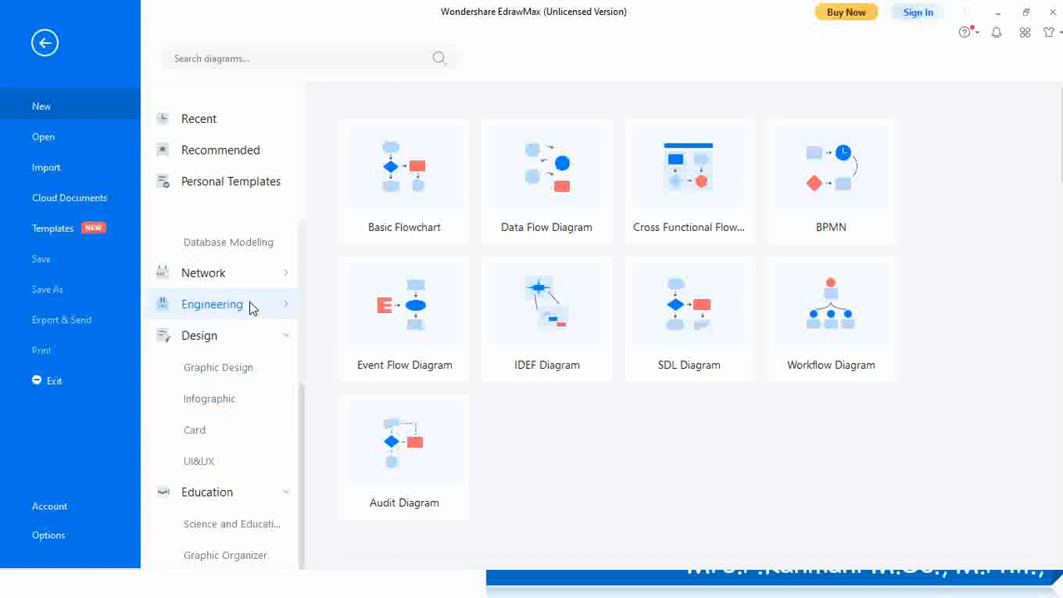
pyautogui.click(221, 306)
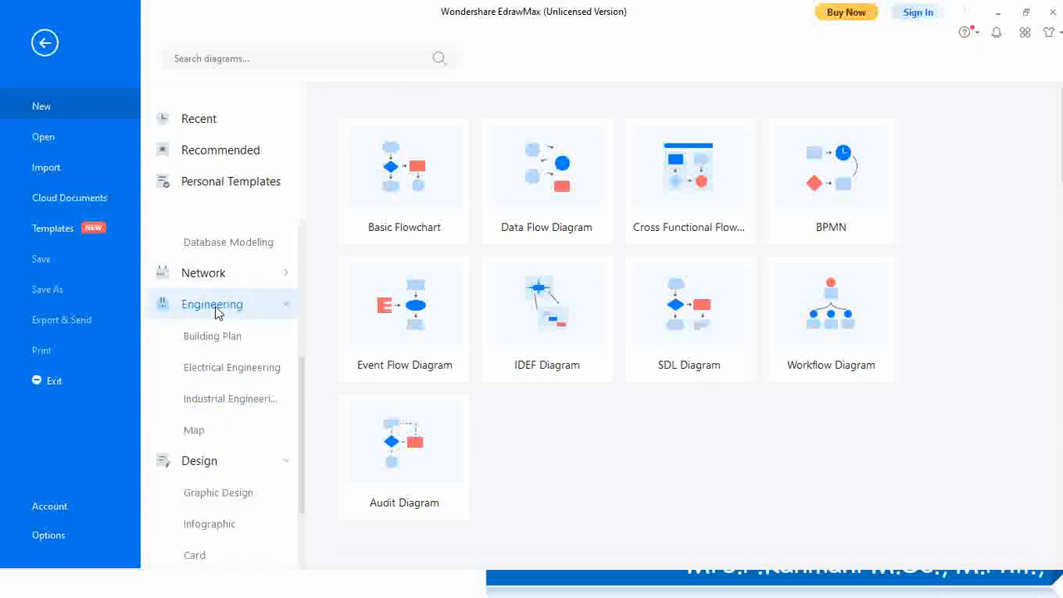
pyautogui.click(224, 368)
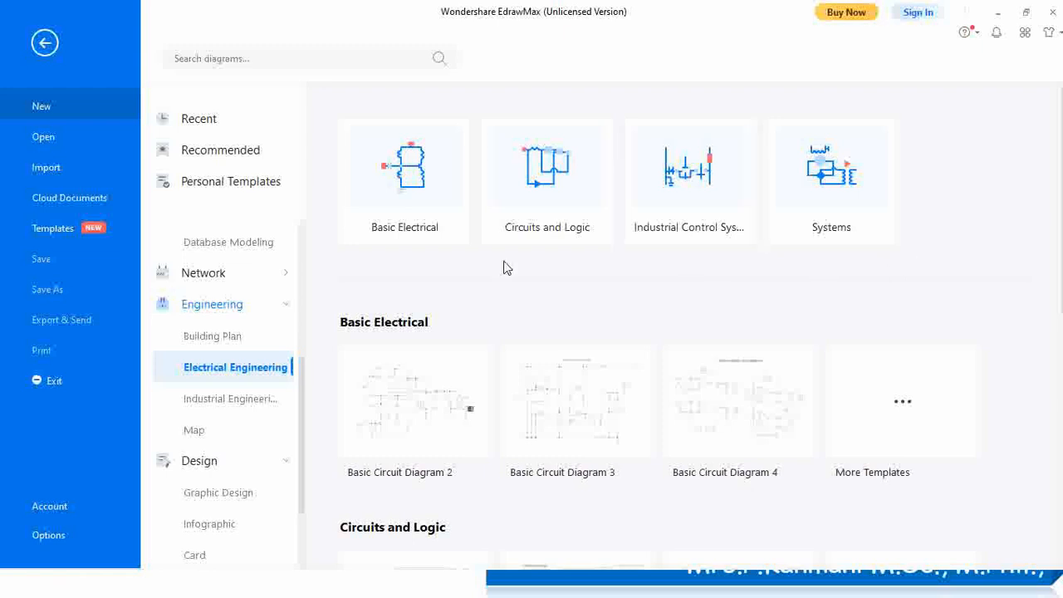
# Create Drawing1 from the Basic Electrical template and look through the File, Insert, Page Layout and View tabs
pyautogui.click(401, 202)
pyautogui.doubleClick(400, 203)
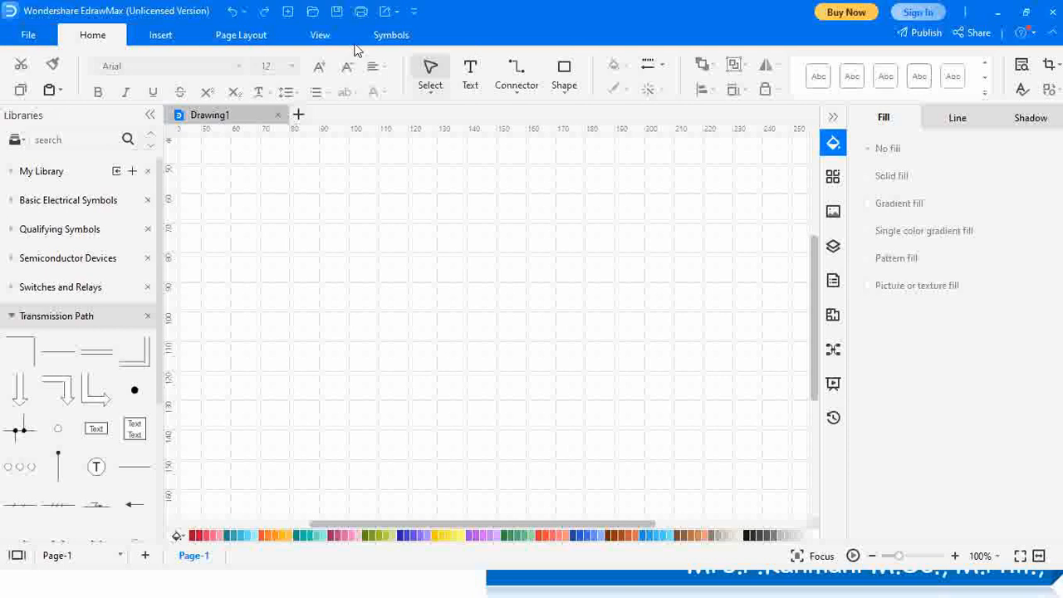
pyautogui.click(27, 35)
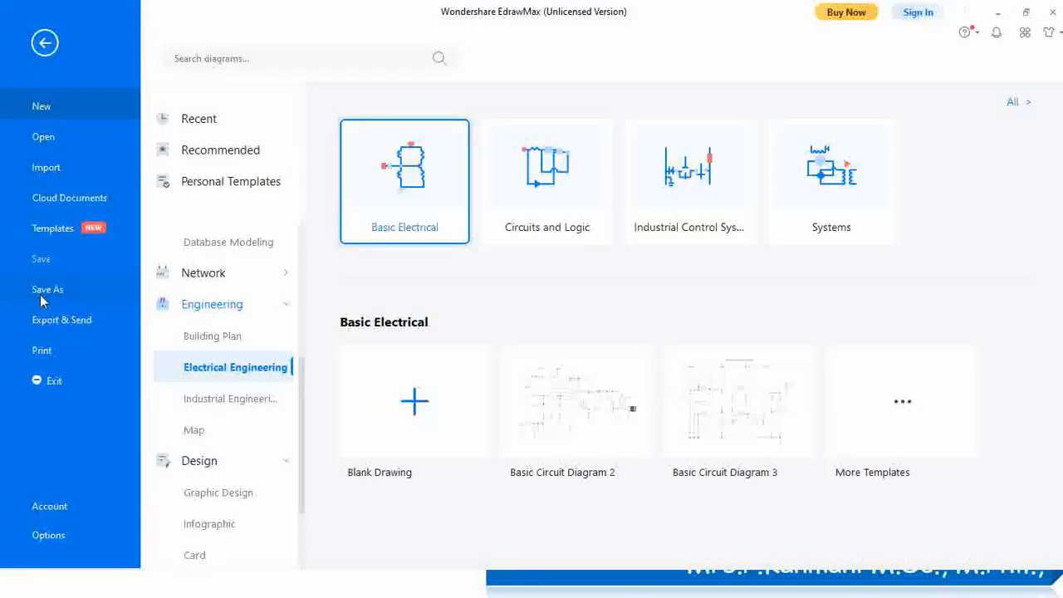
pyautogui.click(47, 49)
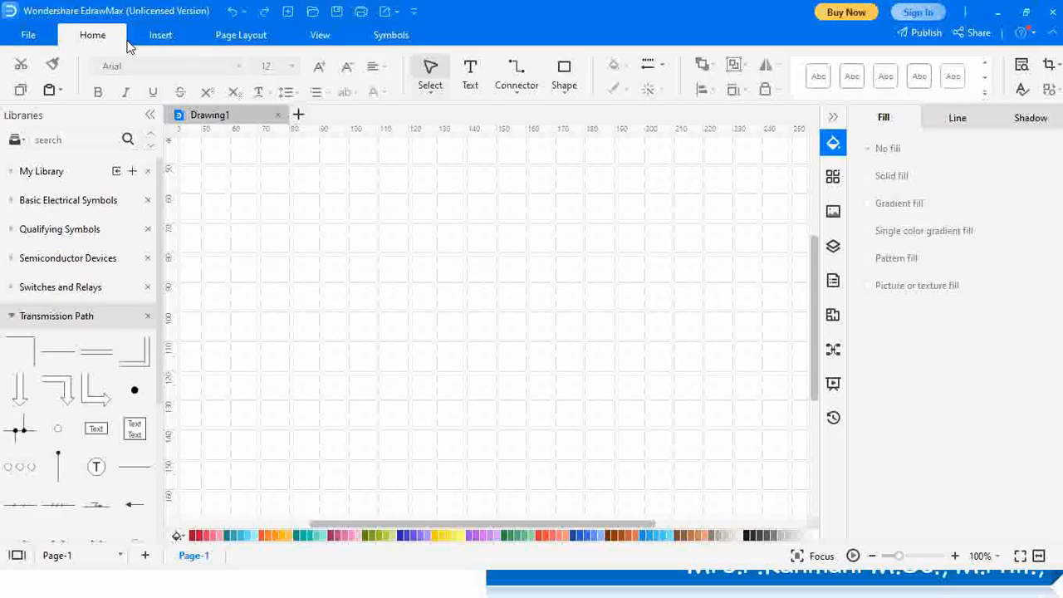
pyautogui.click(158, 35)
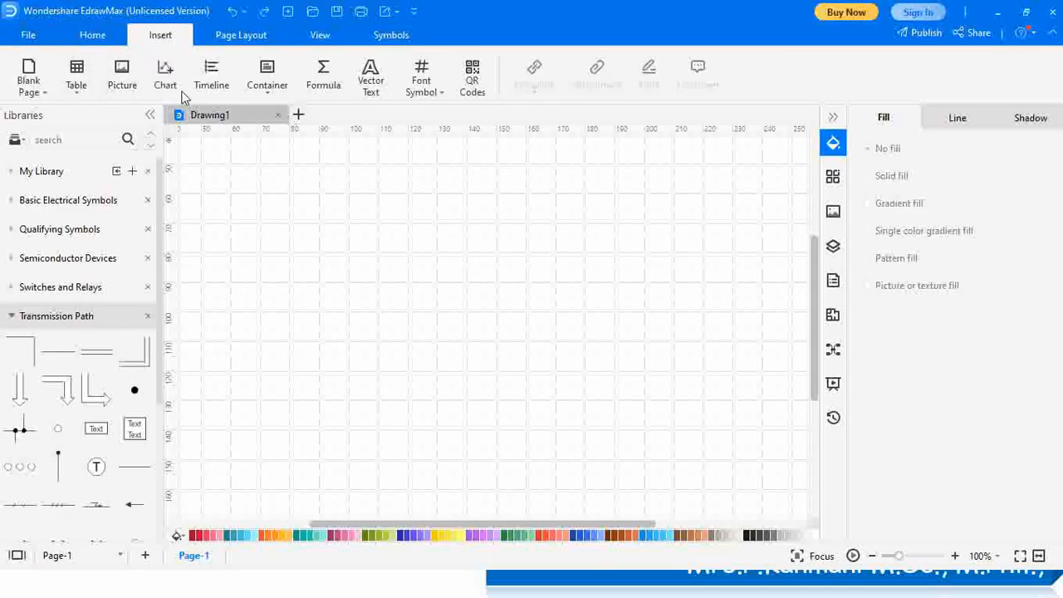
pyautogui.click(237, 40)
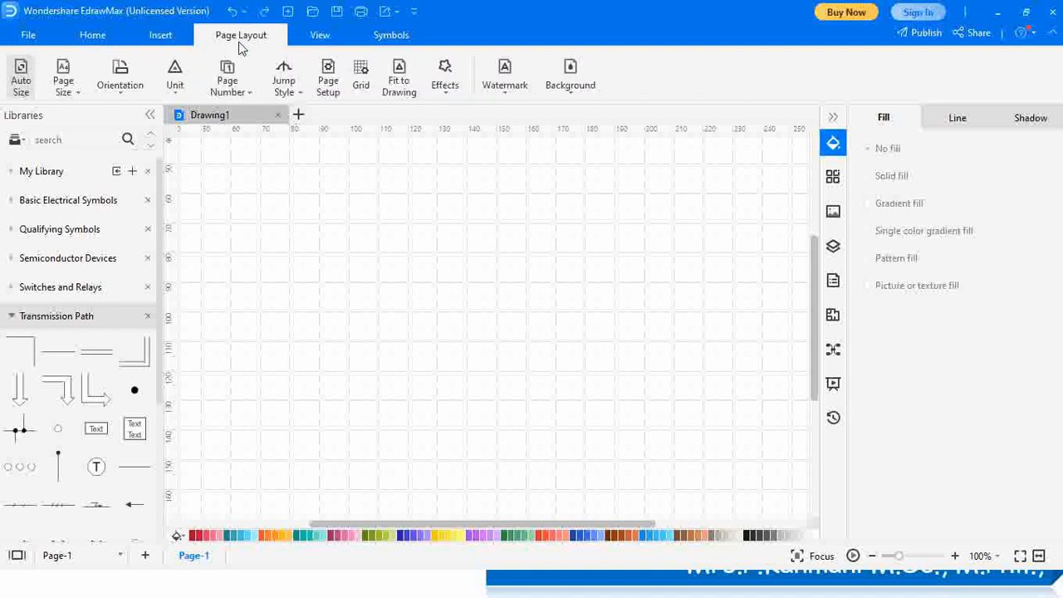
pyautogui.click(329, 38)
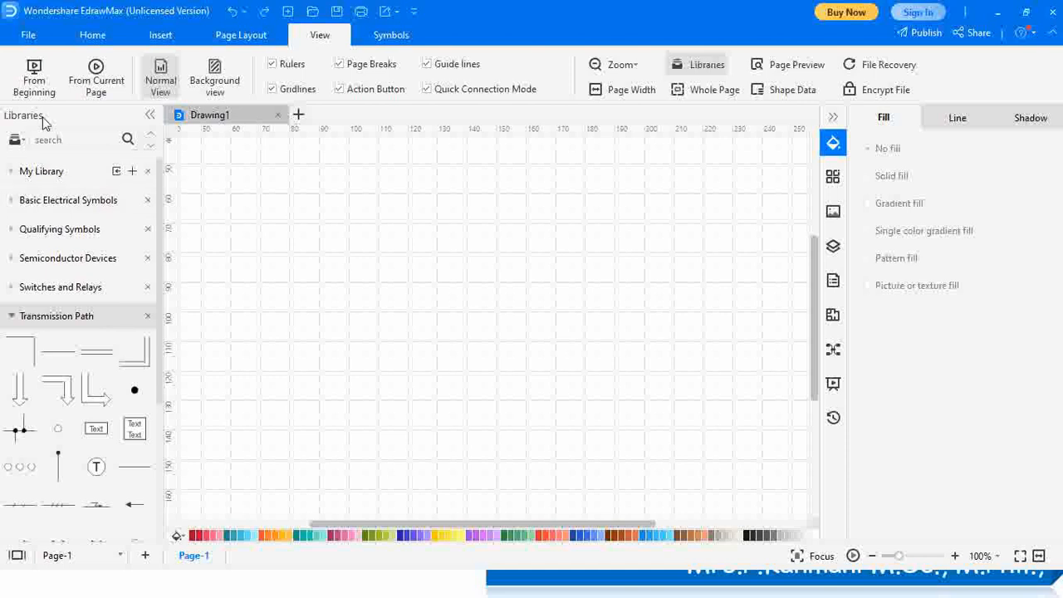
# Browse the Basic Electrical, Qualifying, Semiconductor and Switches and Relays symbol libraries
pyautogui.click(36, 200)
pyautogui.click(38, 200)
pyautogui.click(40, 232)
pyautogui.click(45, 260)
pyautogui.click(46, 260)
pyautogui.click(43, 286)
pyautogui.click(46, 289)
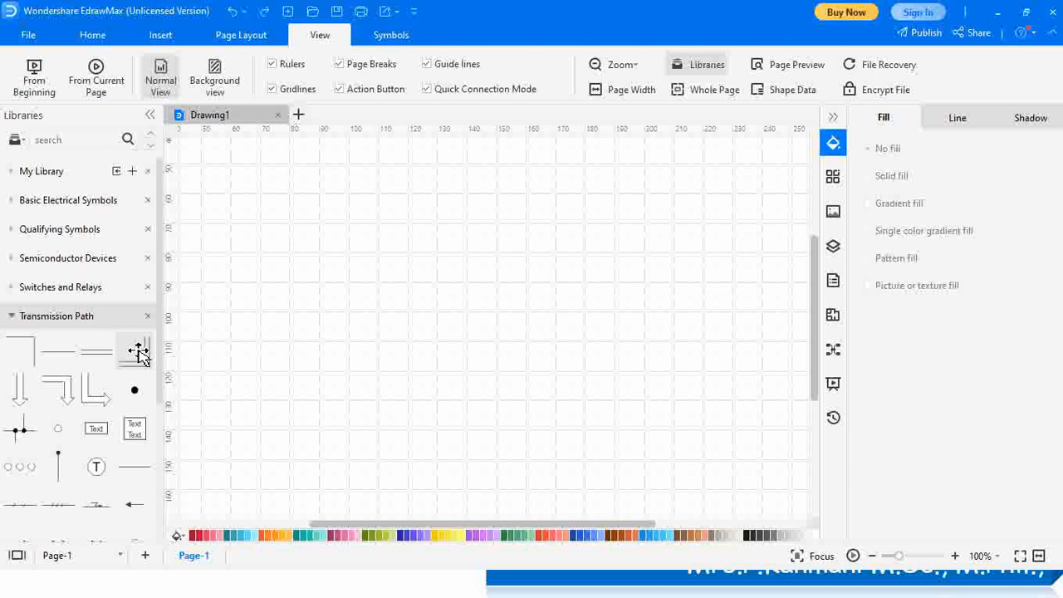
# Place an L-shaped Transmission Path corner wire, move it down-left and lengthen its vertical leg
pyautogui.moveTo(139, 352); pyautogui.dragTo(394, 285)
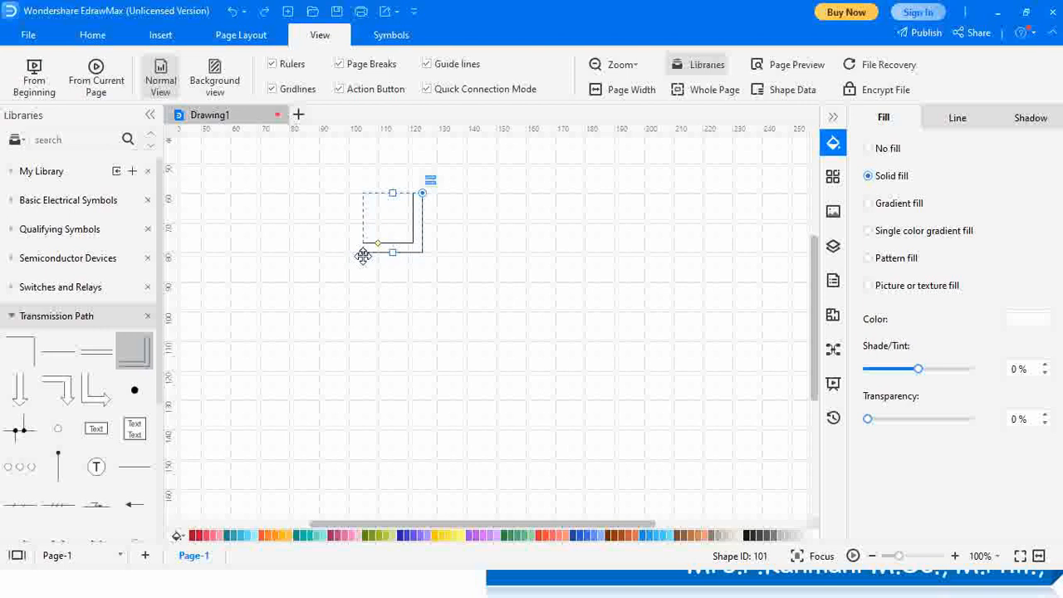
pyautogui.moveTo(363, 255); pyautogui.dragTo(467, 143)
pyautogui.scroll(1, 575, 235)
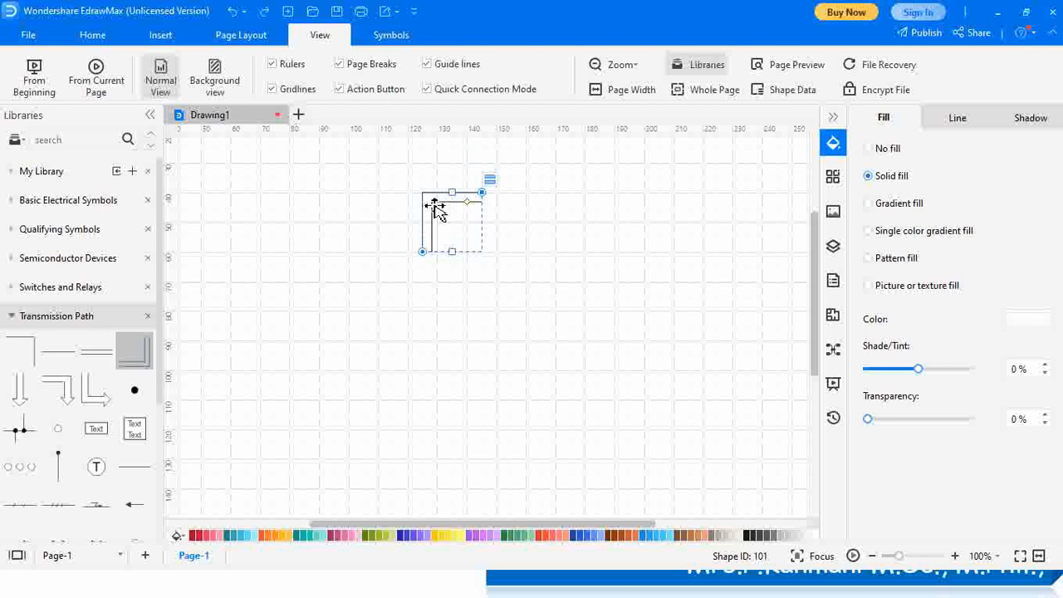
pyautogui.moveTo(438, 210); pyautogui.dragTo(306, 324)
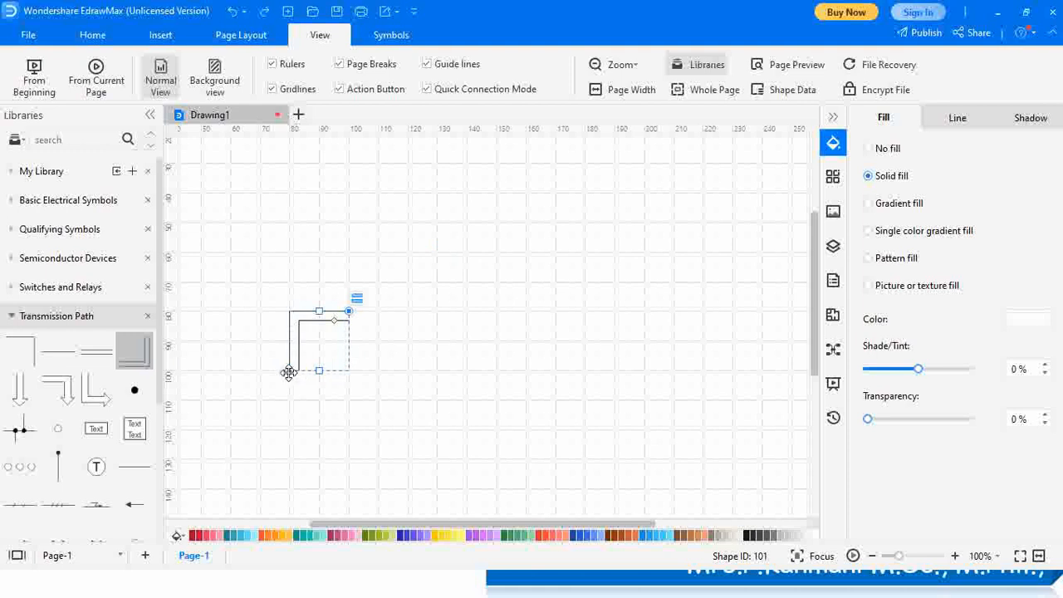
pyautogui.moveTo(289, 372); pyautogui.dragTo(238, 393)
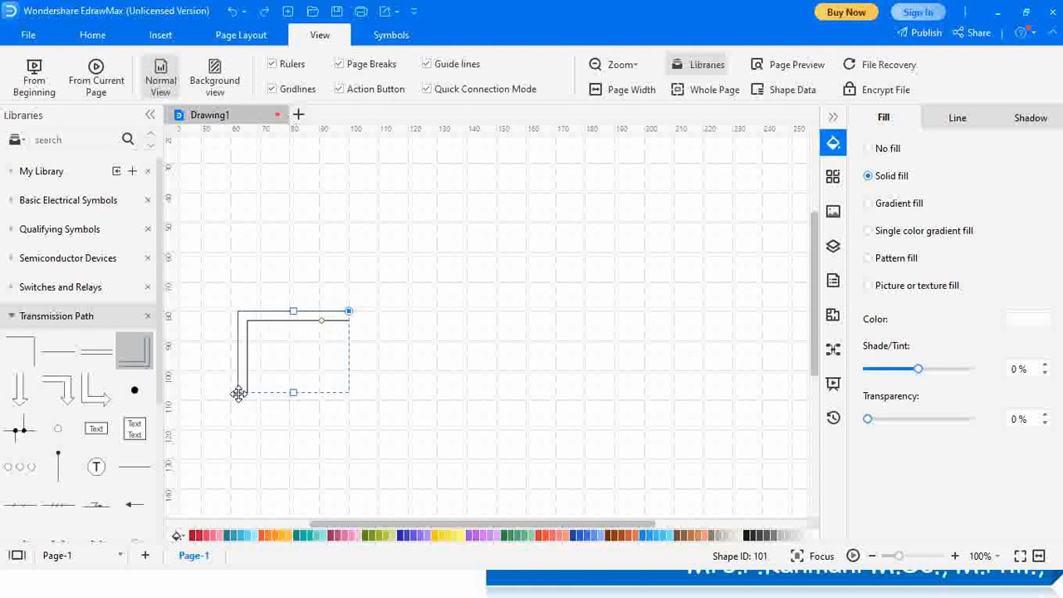
pyautogui.click(406, 421)
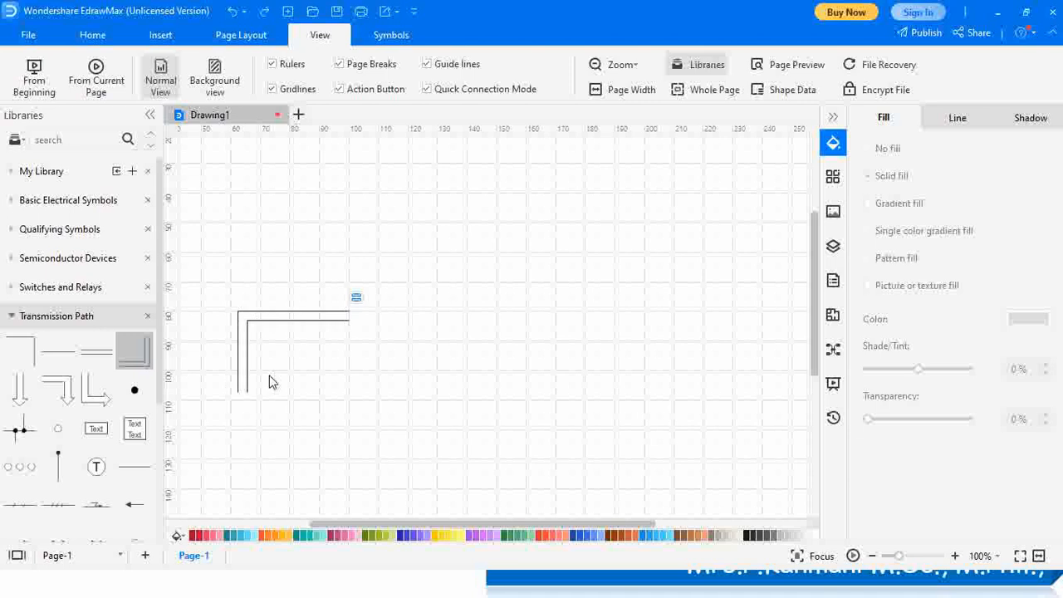
pyautogui.click(248, 365)
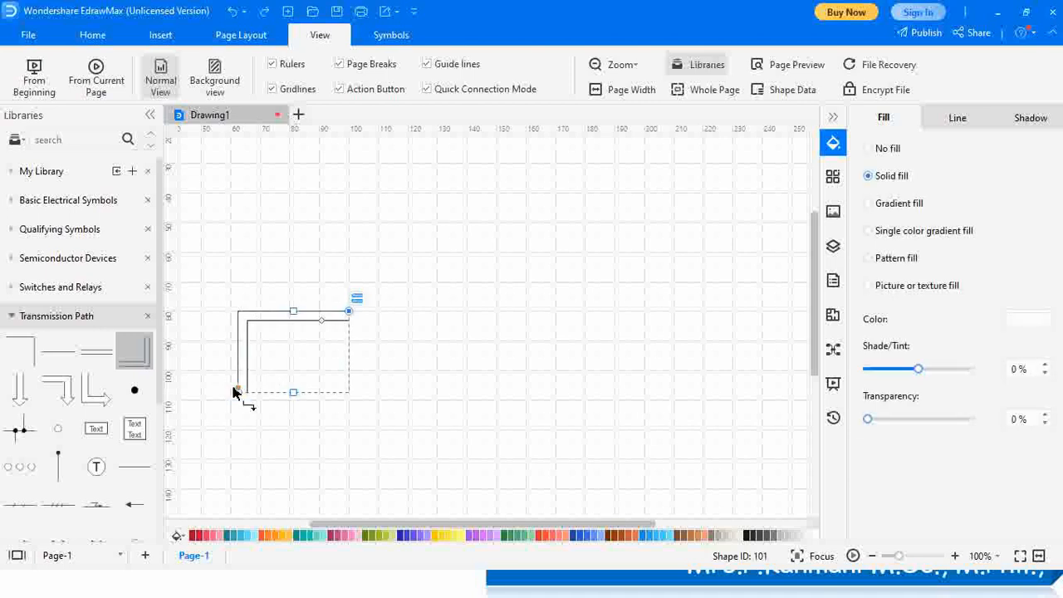
pyautogui.moveTo(237, 393); pyautogui.dragTo(246, 403)
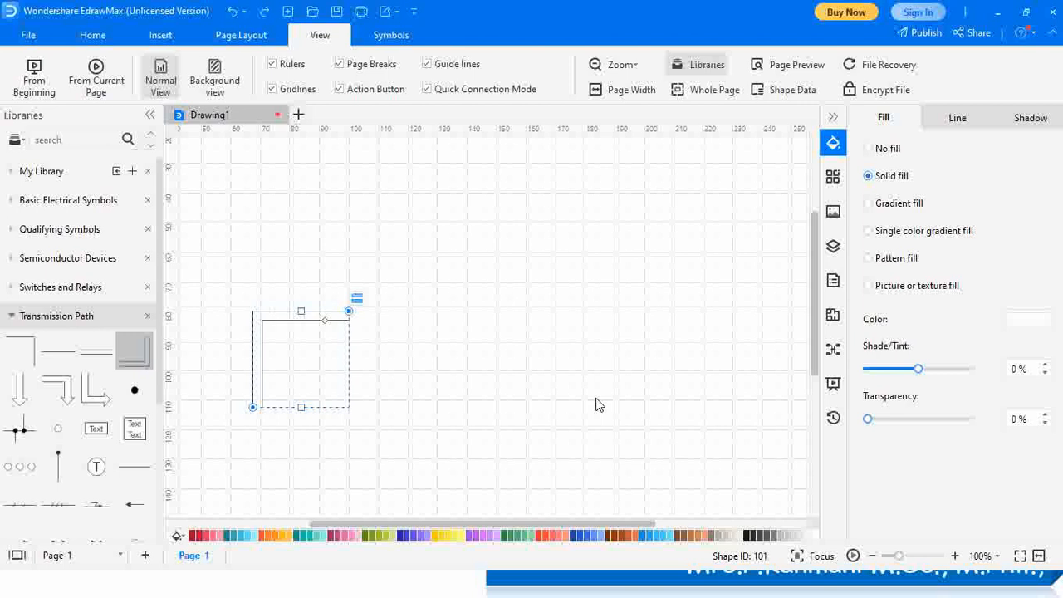
# Duplicate the corner piece with Ctrl+D, move the copy right, flip it and widen it
pyautogui.hotkey('ctrl', 'd')
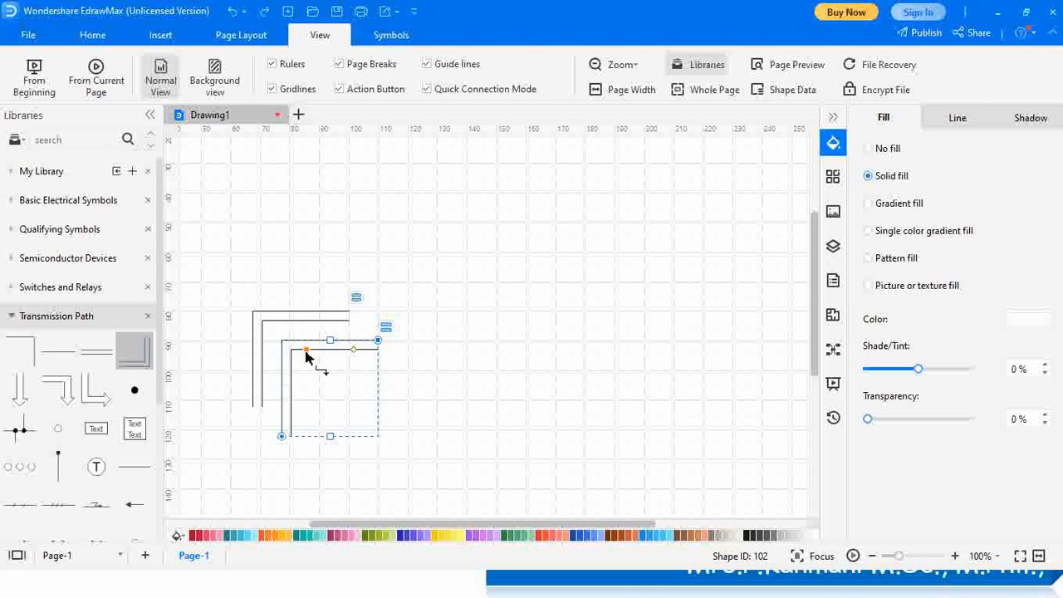
pyautogui.click(423, 338)
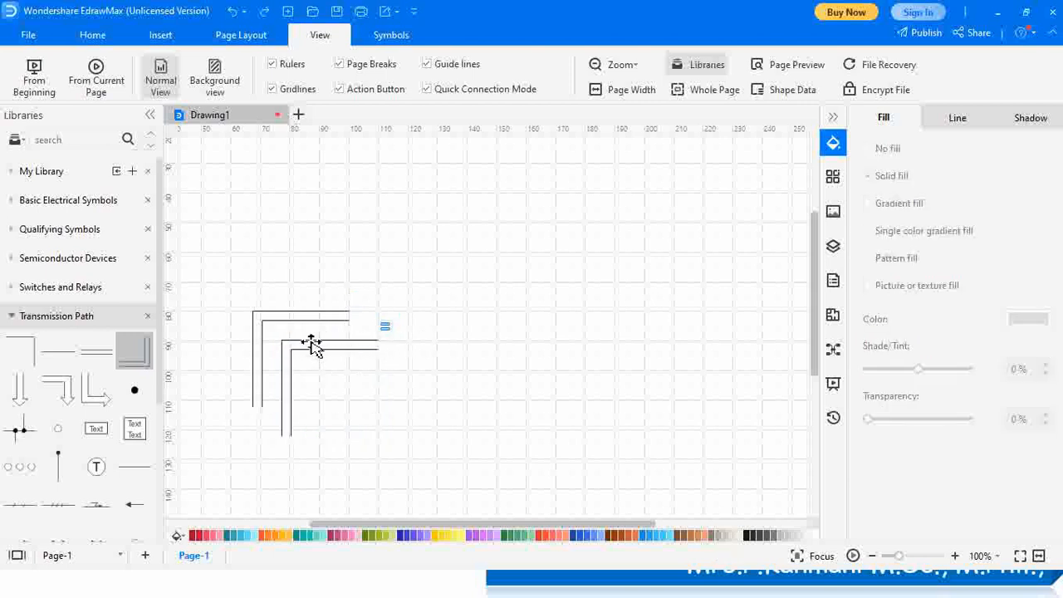
pyautogui.moveTo(309, 347); pyautogui.dragTo(686, 320)
pyautogui.moveTo(662, 404); pyautogui.dragTo(744, 416)
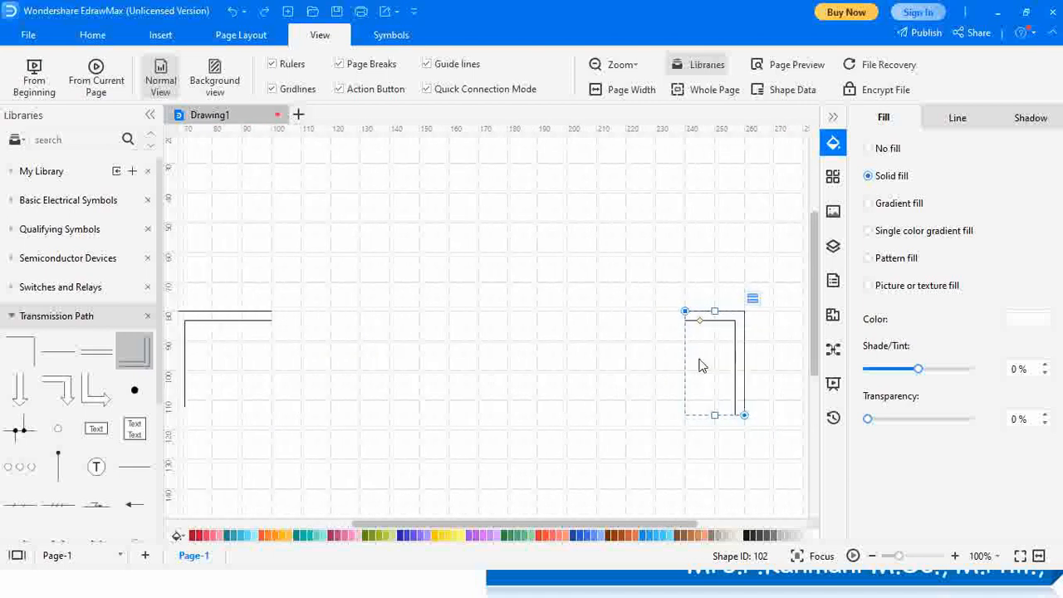
pyautogui.moveTo(736, 315); pyautogui.dragTo(670, 311)
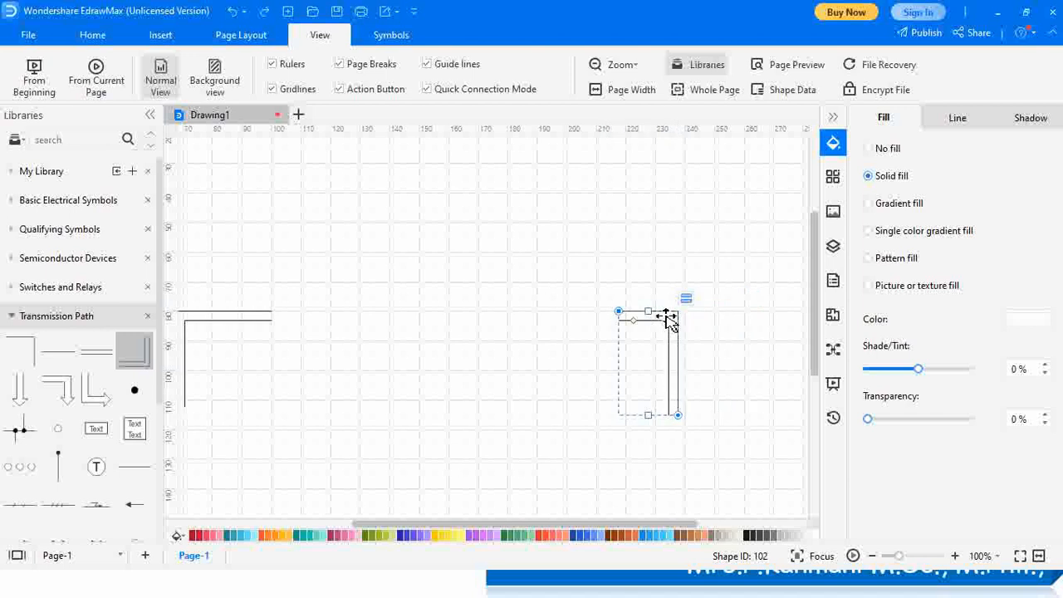
pyautogui.moveTo(678, 415); pyautogui.dragTo(718, 410)
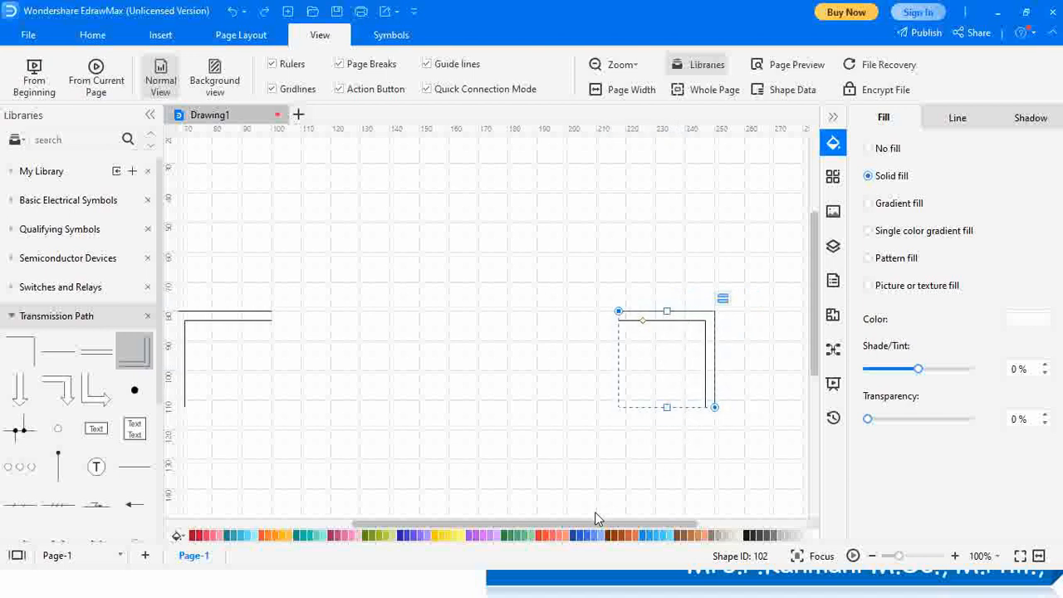
pyautogui.moveTo(593, 527); pyautogui.dragTo(570, 527)
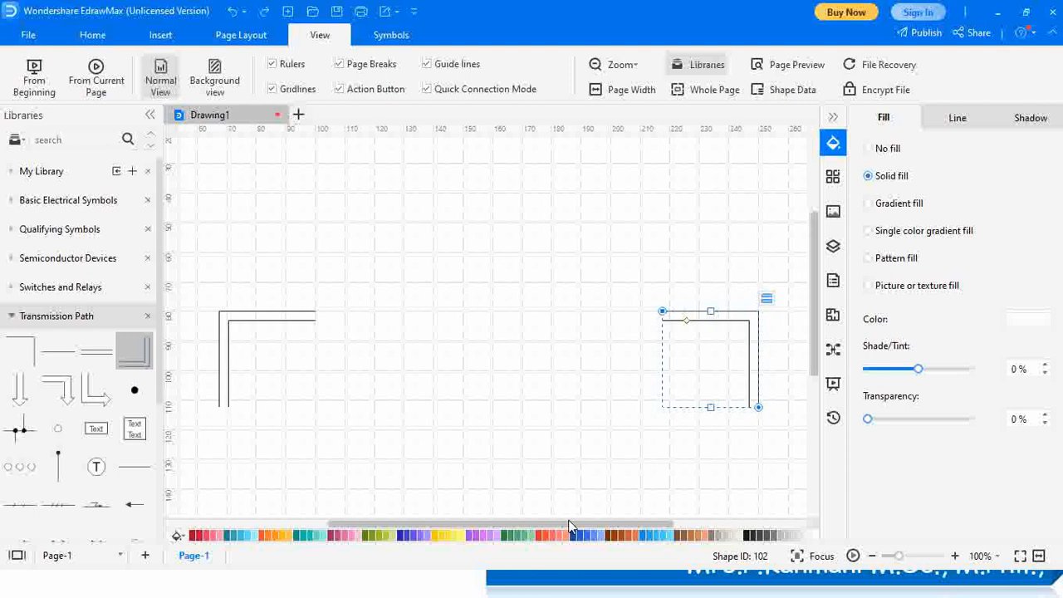
pyautogui.click(705, 446)
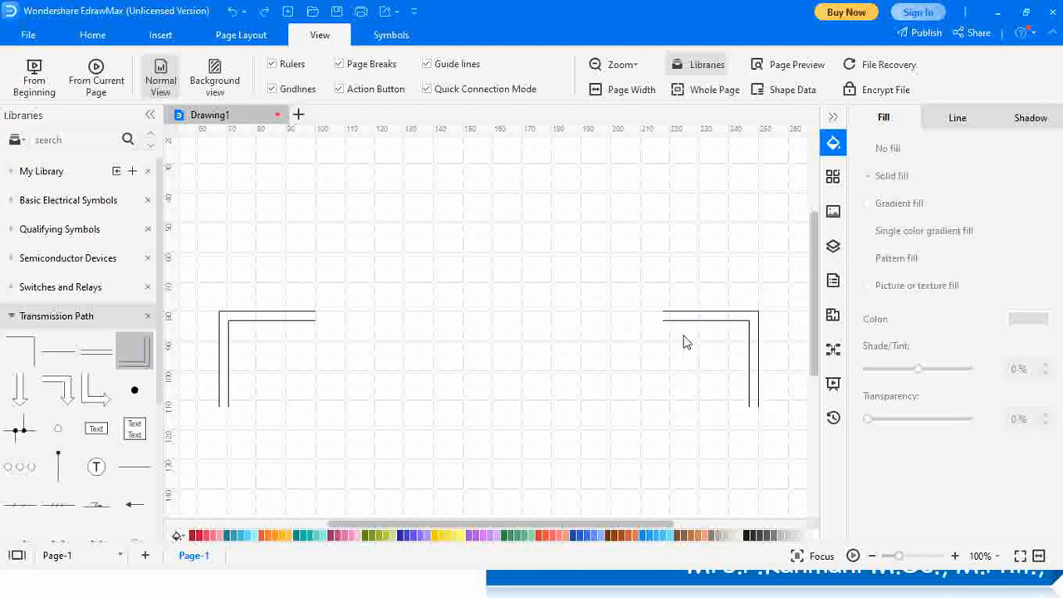
# Nudge the left corner piece slightly to the right
pyautogui.click(255, 323)
pyautogui.moveTo(256, 324); pyautogui.dragTo(264, 325)
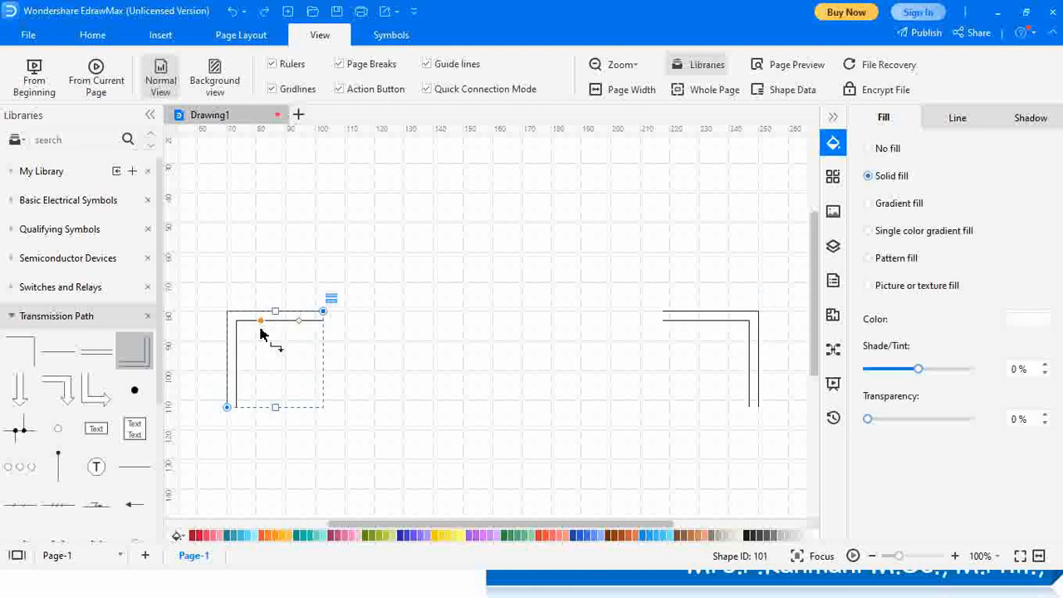
pyautogui.click(396, 368)
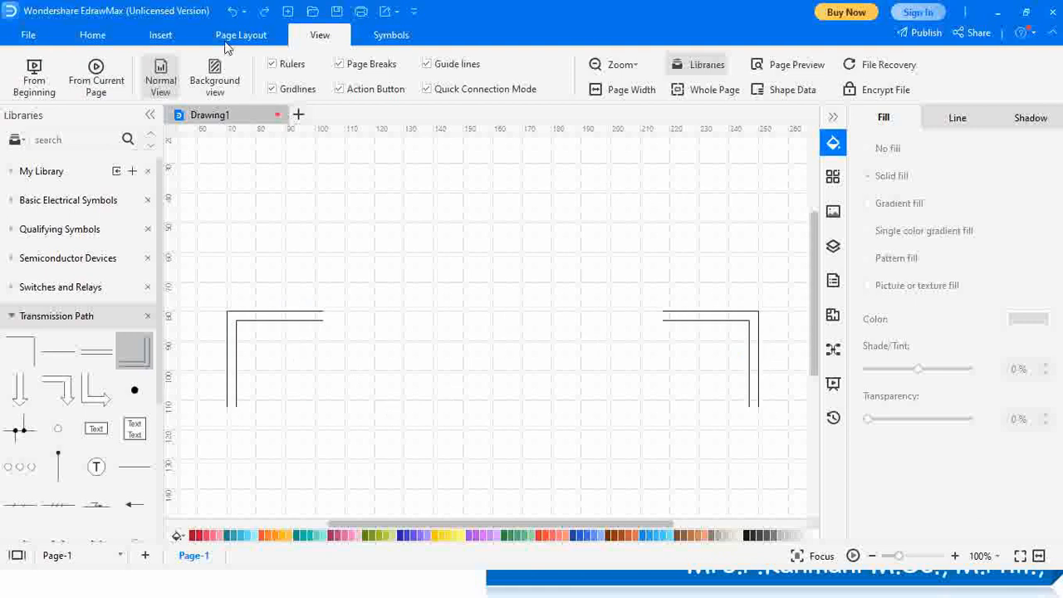
# Draw a bottom wire with the Line Tool joining the two corner pieces
pyautogui.click(93, 36)
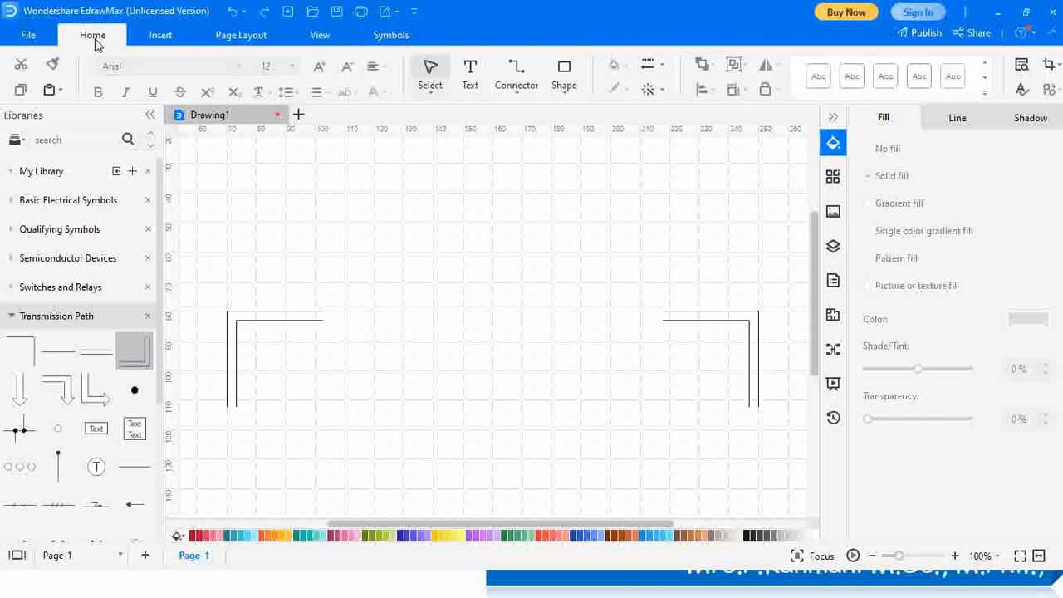
pyautogui.click(565, 96)
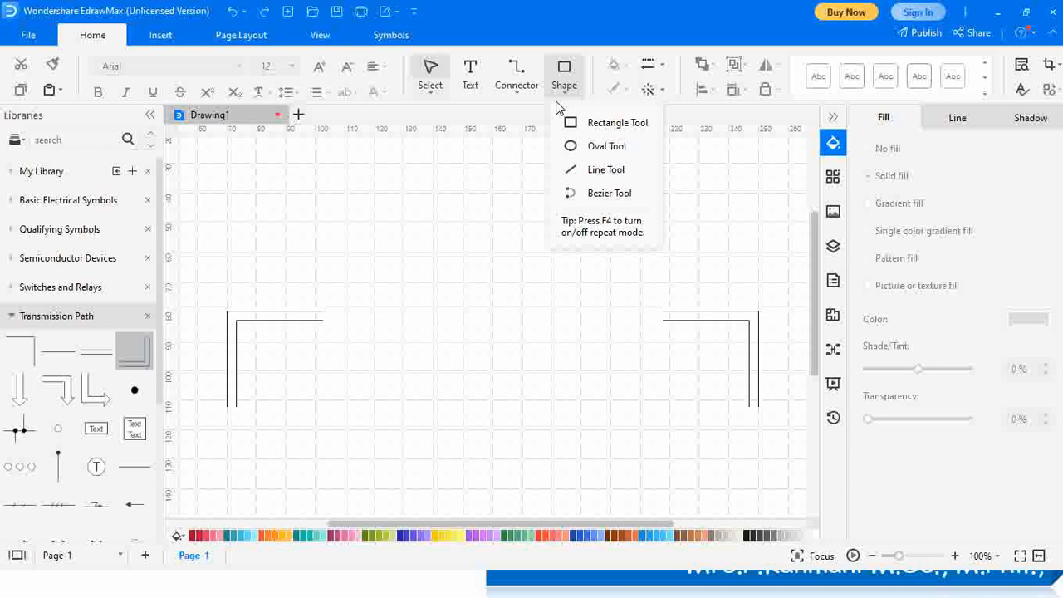
pyautogui.click(605, 170)
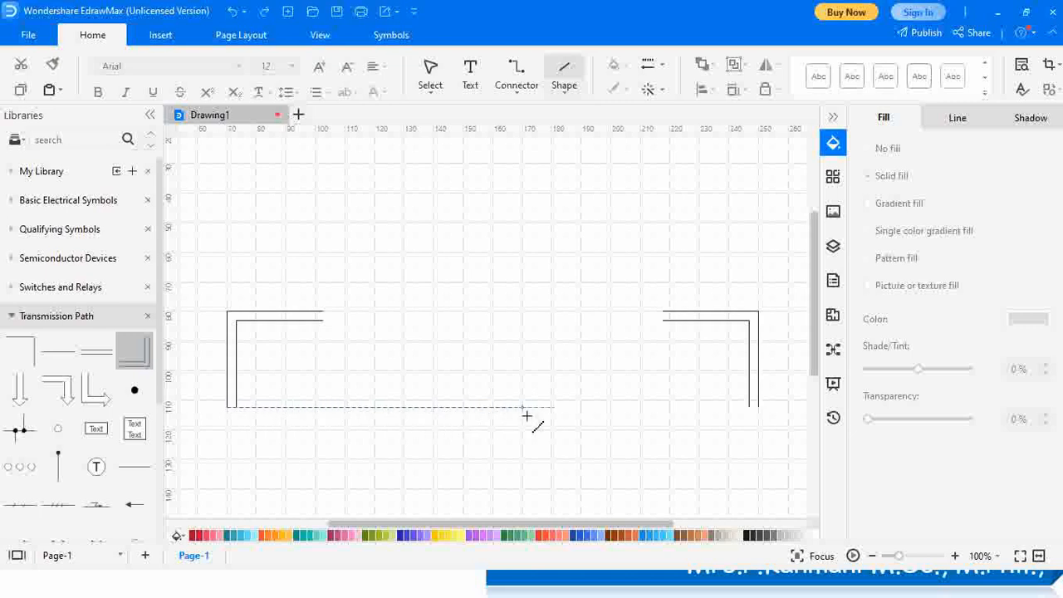
pyautogui.click(760, 410)
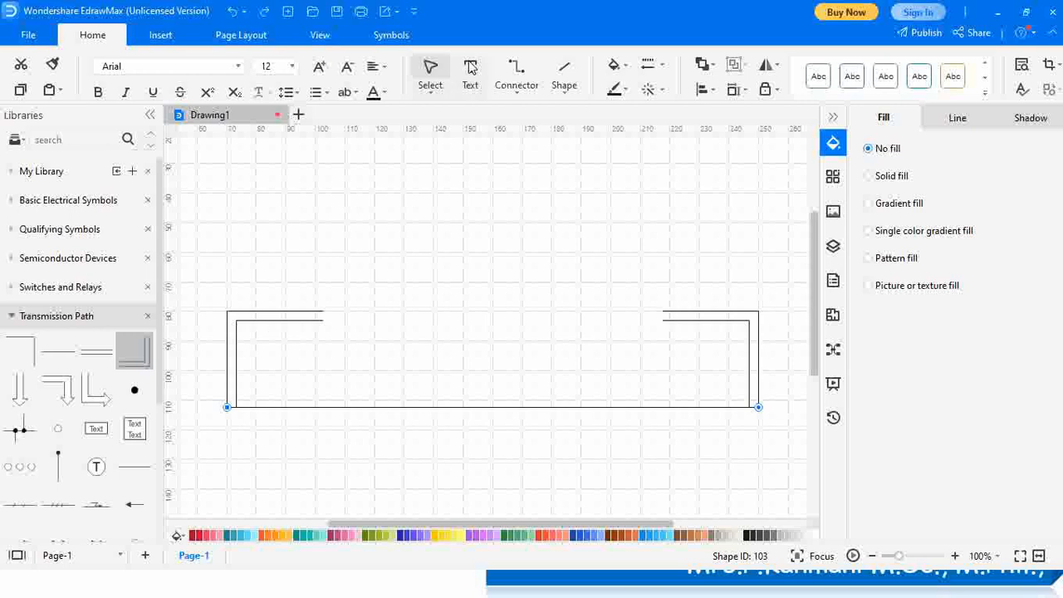
# Add short vertical lines closing the inner ends of the left and right top pieces
pyautogui.click(565, 73)
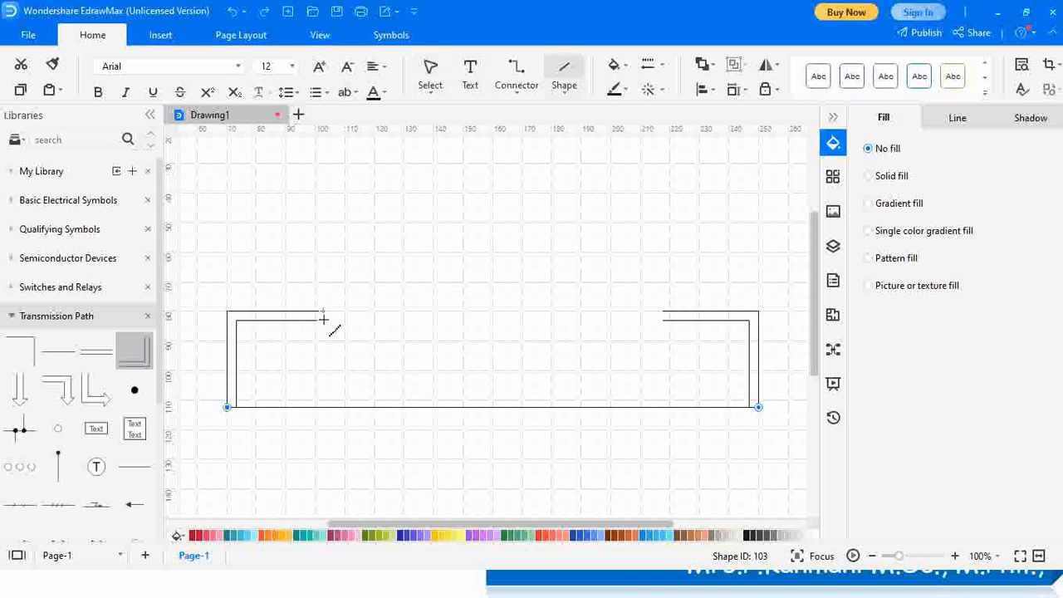
pyautogui.moveTo(322, 311); pyautogui.dragTo(322, 323)
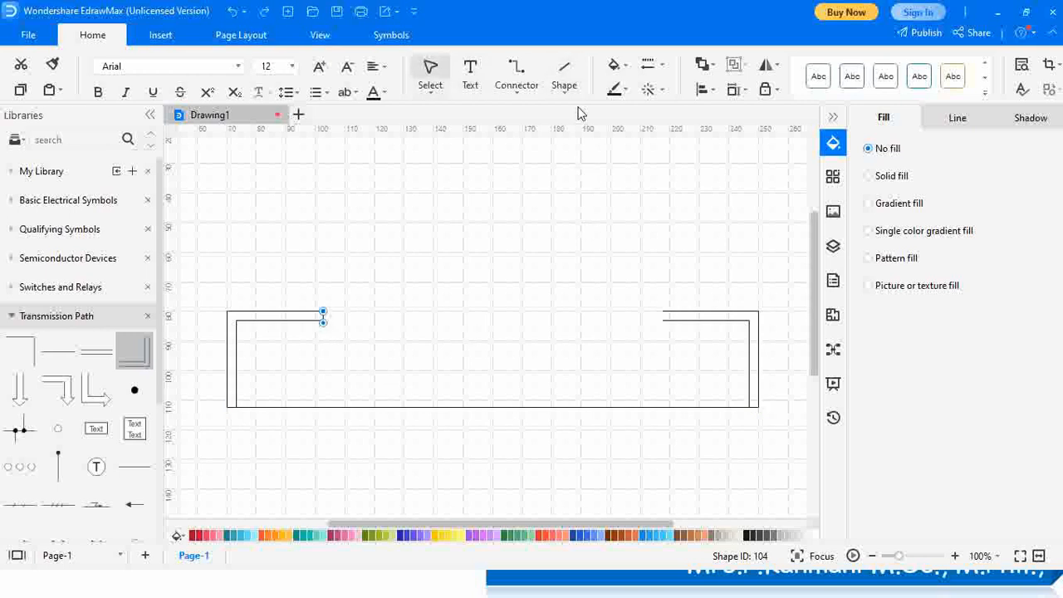
pyautogui.click(565, 73)
pyautogui.moveTo(667, 316); pyautogui.dragTo(668, 324)
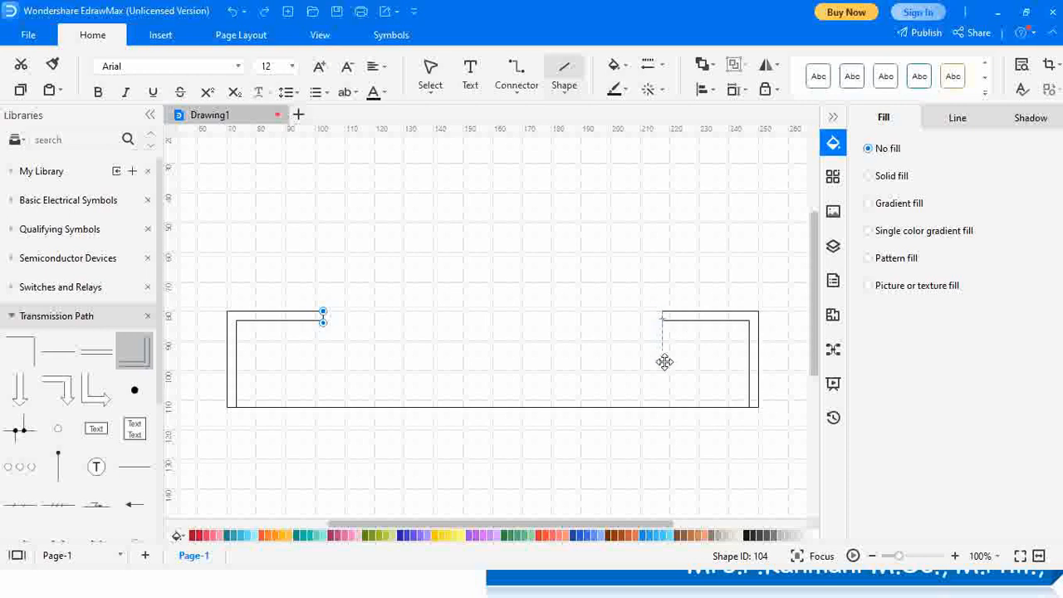
pyautogui.press('Escape')
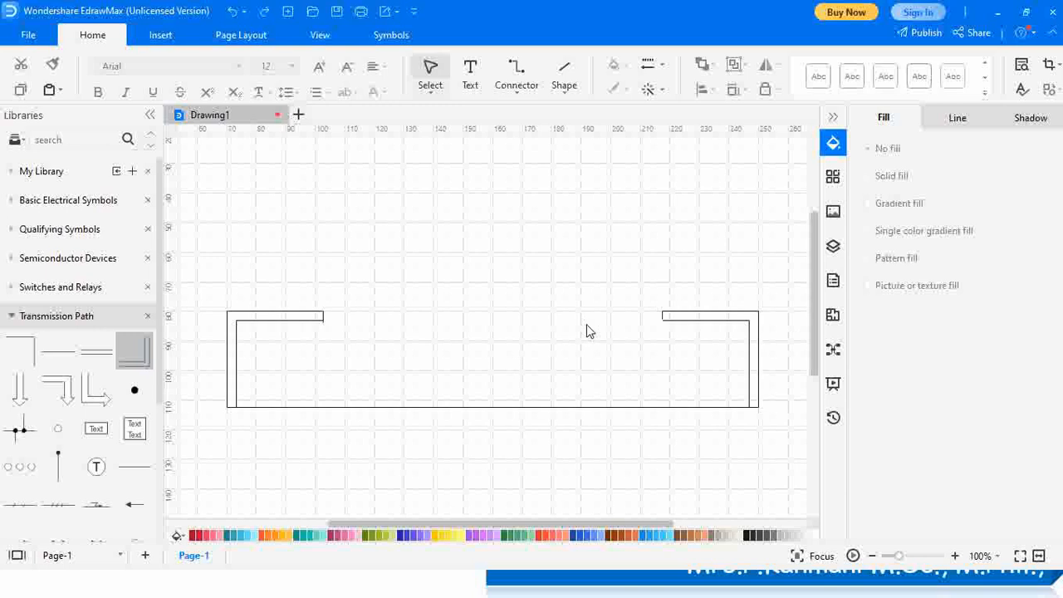
# Draw three thin rectangles in a row along the top gap, the middle one widest
pyautogui.click(573, 92)
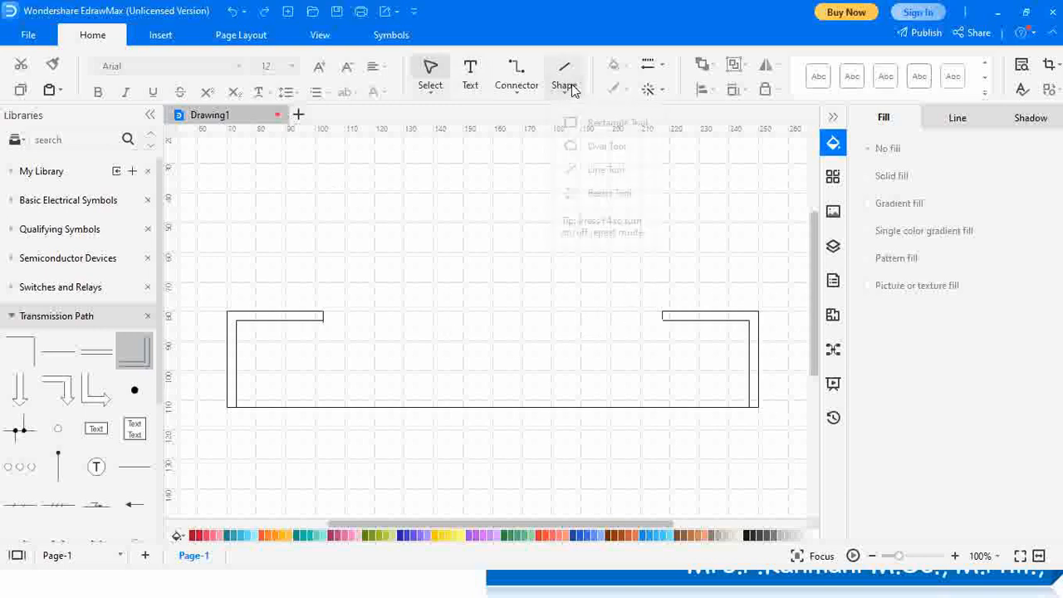
pyautogui.click(619, 125)
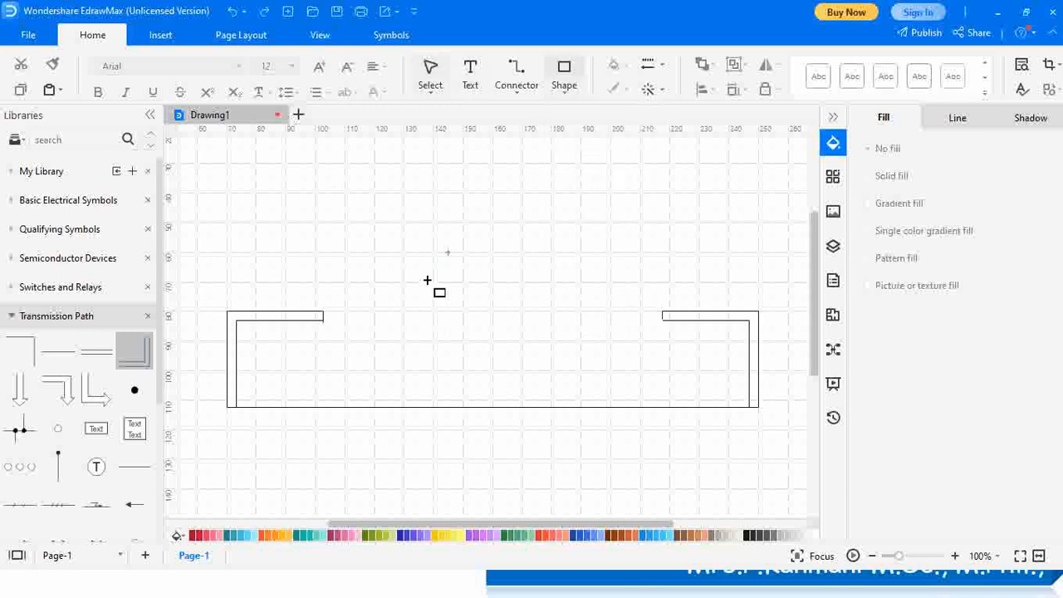
pyautogui.moveTo(352, 321); pyautogui.dragTo(641, 327)
pyautogui.click(564, 79)
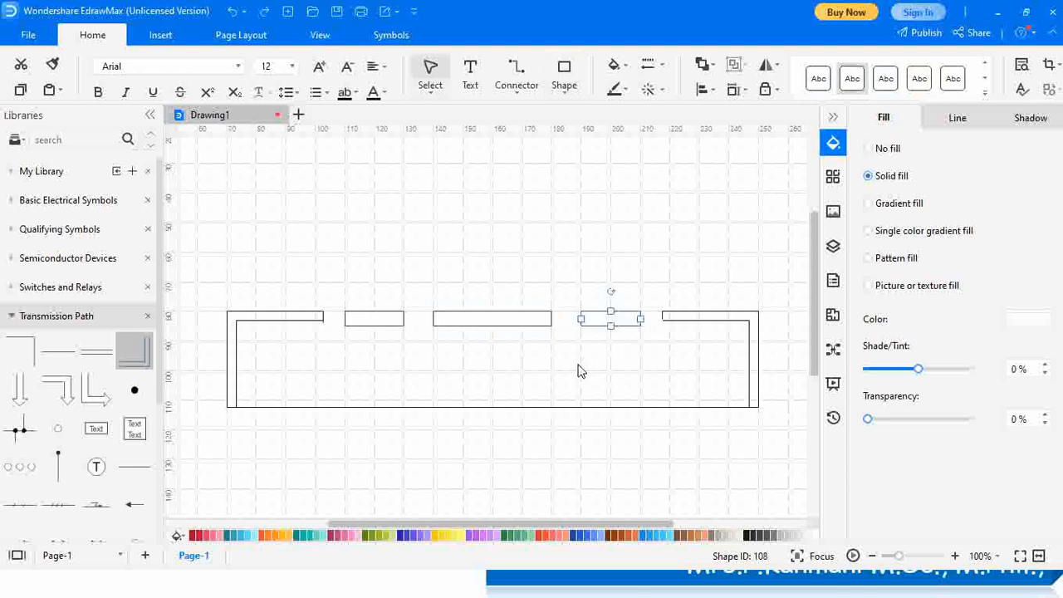
pyautogui.click(577, 372)
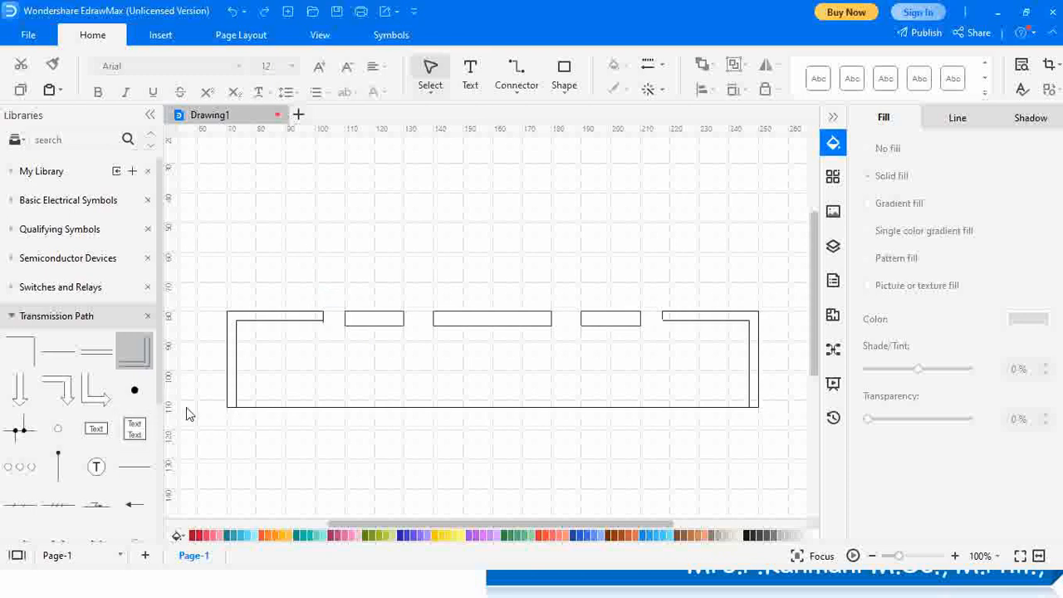
# Drop Transmission Path junction dots at the left corner's end and along the first strip
pyautogui.click(141, 398)
pyautogui.moveTo(141, 397); pyautogui.dragTo(311, 316)
pyautogui.moveTo(142, 398); pyautogui.dragTo(347, 330)
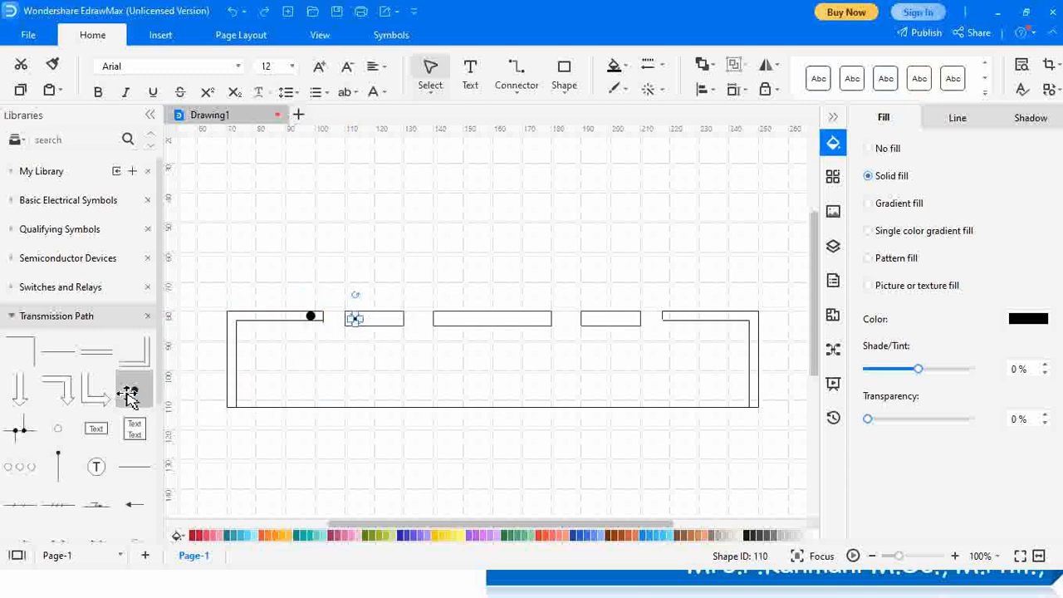
pyautogui.moveTo(133, 392); pyautogui.dragTo(223, 402)
pyautogui.moveTo(339, 352); pyautogui.dragTo(389, 327)
pyautogui.moveTo(148, 392); pyautogui.dragTo(407, 327)
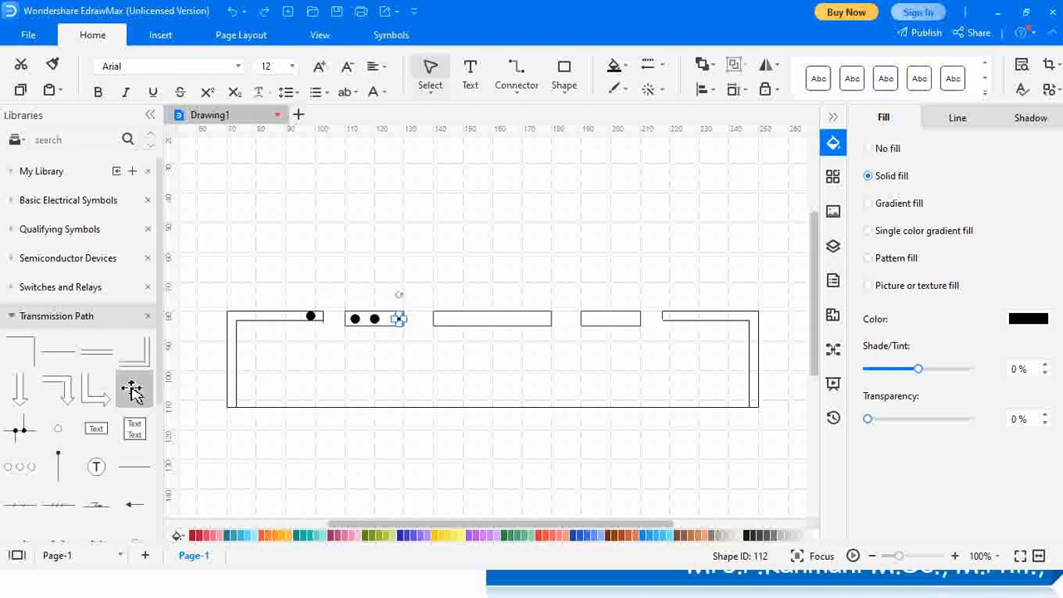
pyautogui.moveTo(133, 392); pyautogui.dragTo(451, 329)
# Add junction dots along the second and third strips and at the right-hand wire gap
pyautogui.moveTo(136, 390); pyautogui.dragTo(503, 332)
pyautogui.moveTo(140, 399); pyautogui.dragTo(560, 332)
pyautogui.moveTo(138, 391); pyautogui.dragTo(596, 330)
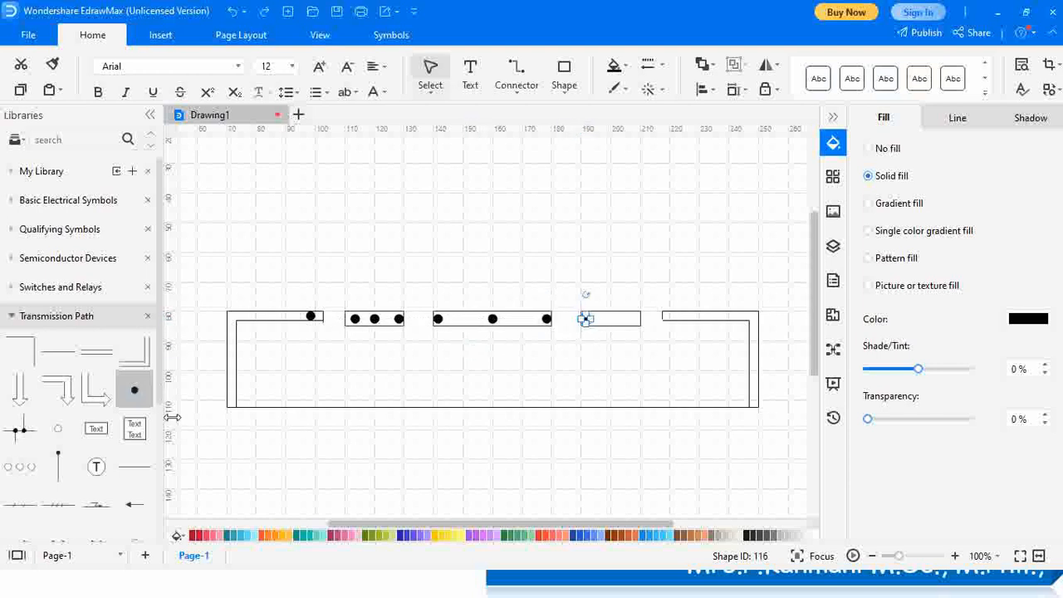
pyautogui.moveTo(138, 399); pyautogui.dragTo(624, 327)
pyautogui.moveTo(146, 401); pyautogui.dragTo(637, 320)
pyautogui.moveTo(138, 389); pyautogui.dragTo(687, 328)
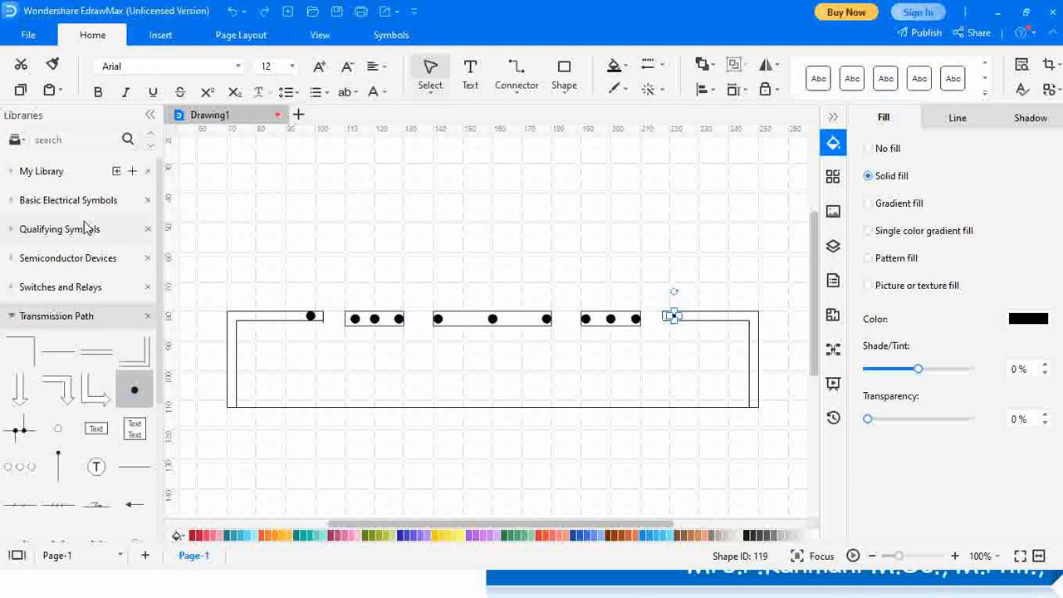
# Drag four resistor symbols from Basic Electrical Symbols into a row above the bridge strips
pyautogui.click(53, 203)
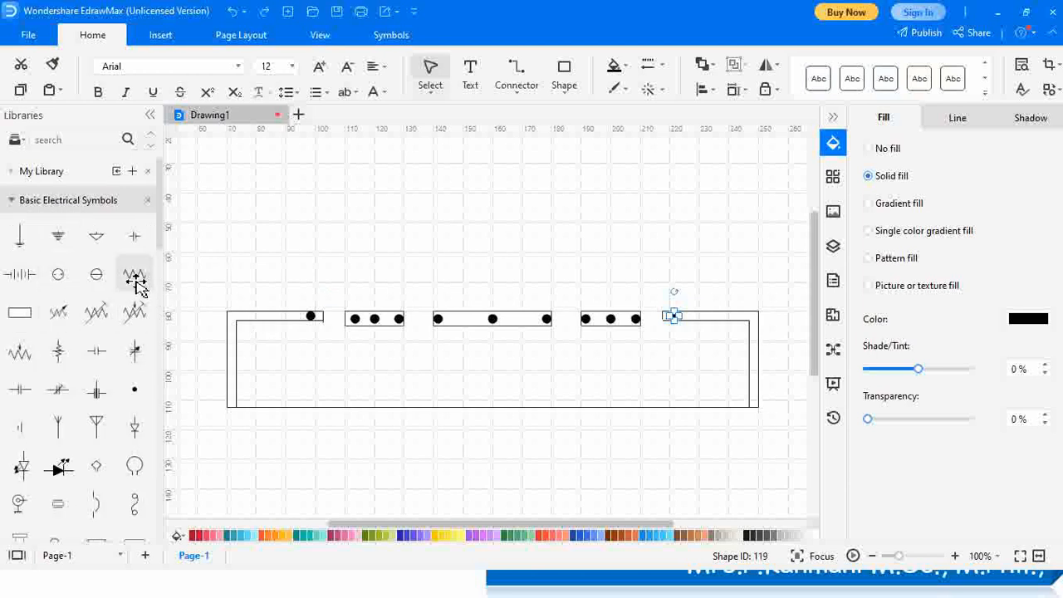
pyautogui.moveTo(135, 282); pyautogui.dragTo(344, 276)
pyautogui.moveTo(143, 281); pyautogui.dragTo(429, 278)
pyautogui.moveTo(137, 280); pyautogui.dragTo(577, 283)
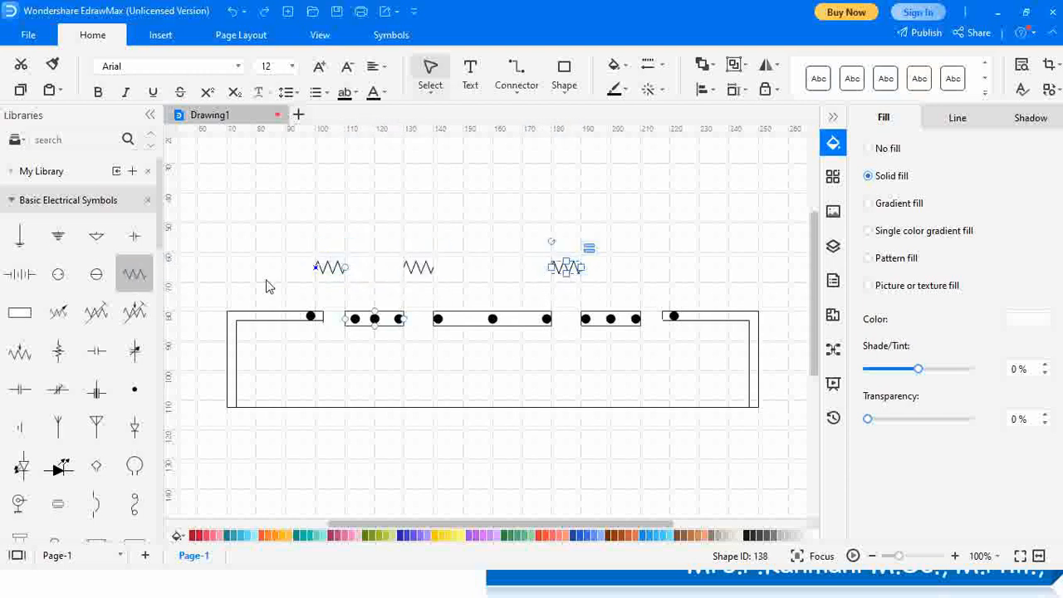
pyautogui.moveTo(138, 272); pyautogui.dragTo(670, 280)
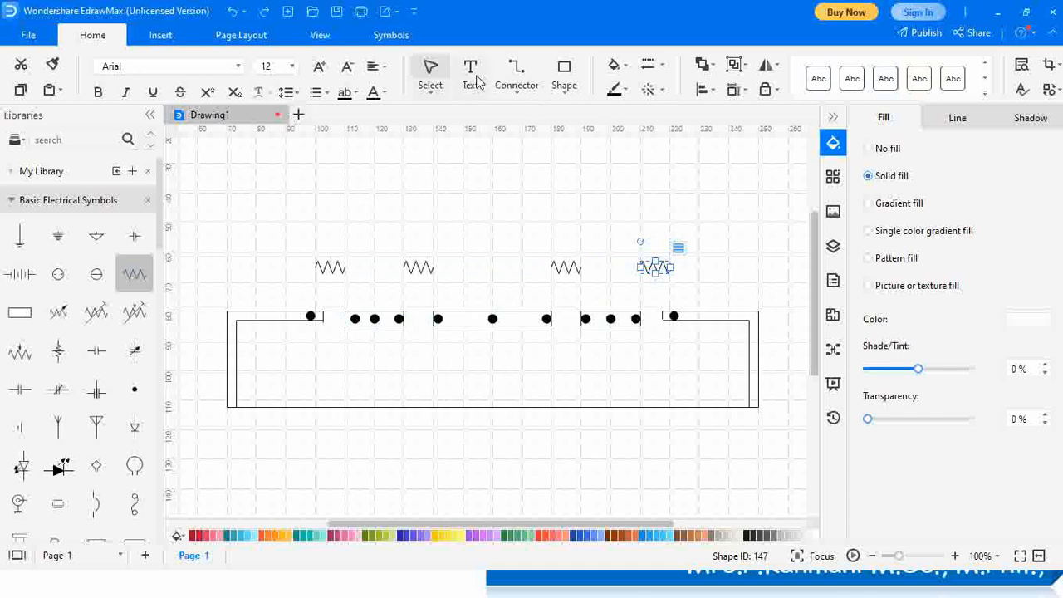
# Draw connectors from both ends of the first two resistors down to the strip dots
pyautogui.click(517, 73)
pyautogui.click(542, 124)
pyautogui.moveTo(316, 275); pyautogui.dragTo(309, 317)
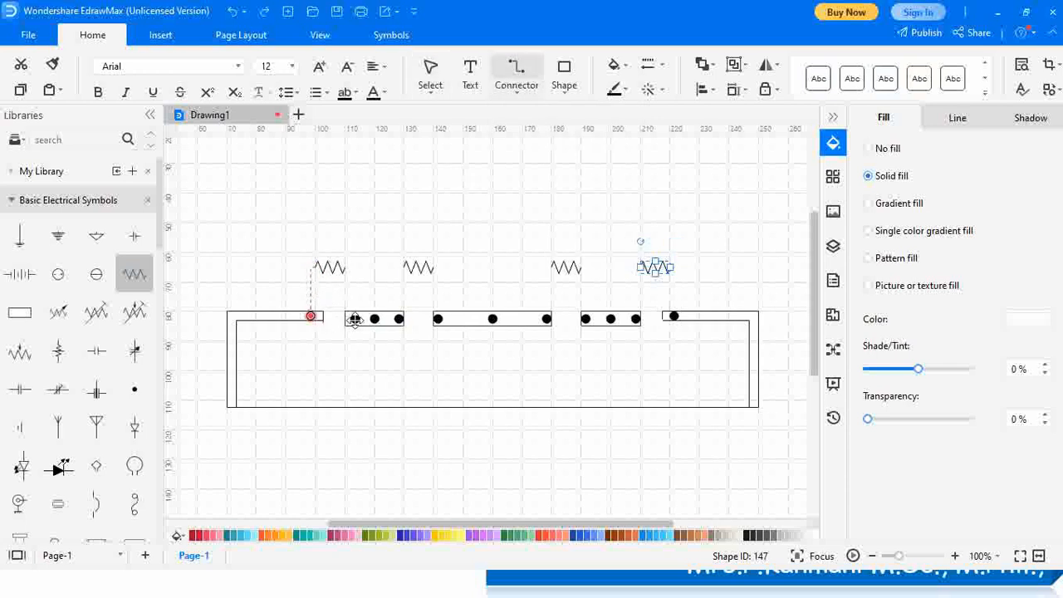
pyautogui.moveTo(347, 272); pyautogui.dragTo(354, 318)
pyautogui.moveTo(405, 270); pyautogui.dragTo(399, 318)
pyautogui.moveTo(438, 273); pyautogui.dragTo(438, 318)
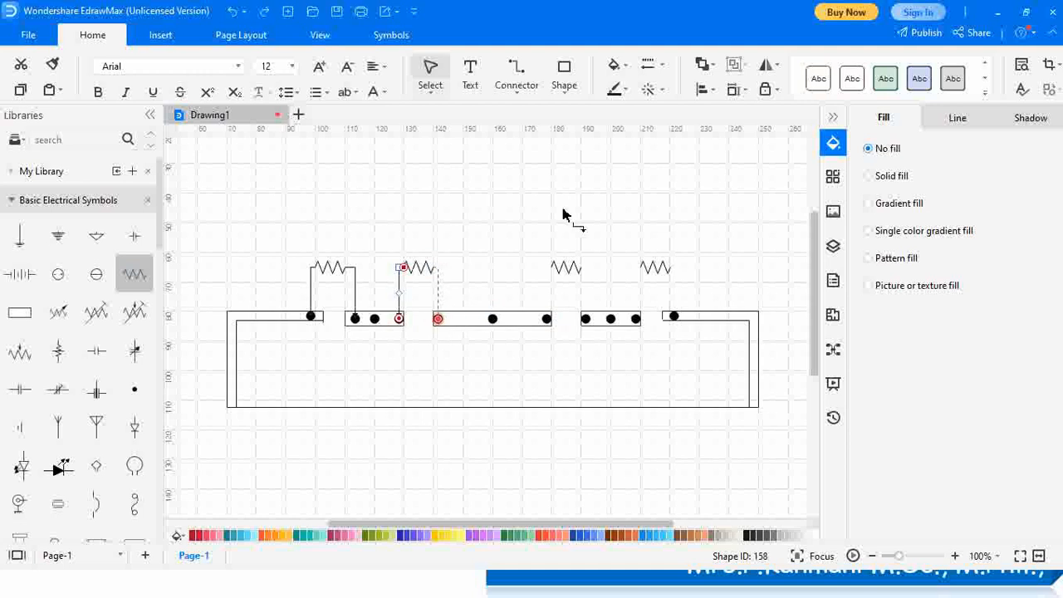
# Align the third resistor, wire the third and fourth resistors to the strips, and add a battery cell
pyautogui.click(552, 275)
pyautogui.moveTo(552, 282)
pyautogui.mouseDown()
pyautogui.moveTo(553, 269)
pyautogui.moveTo(545, 318)
pyautogui.mouseUp()
pyautogui.moveTo(583, 269); pyautogui.dragTo(585, 318)
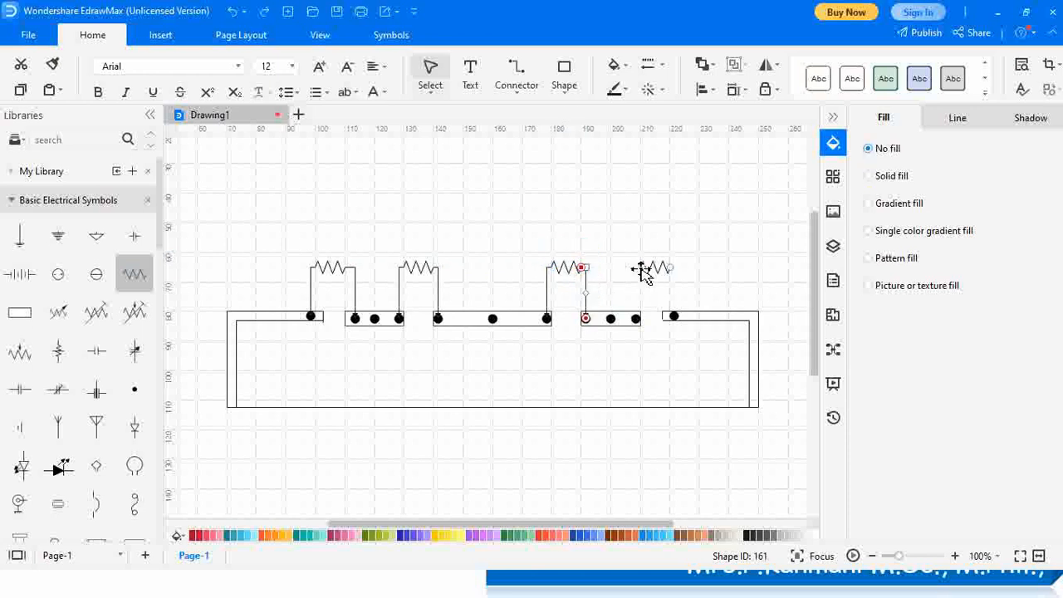
pyautogui.click(642, 273)
pyautogui.moveTo(631, 267); pyautogui.dragTo(636, 318)
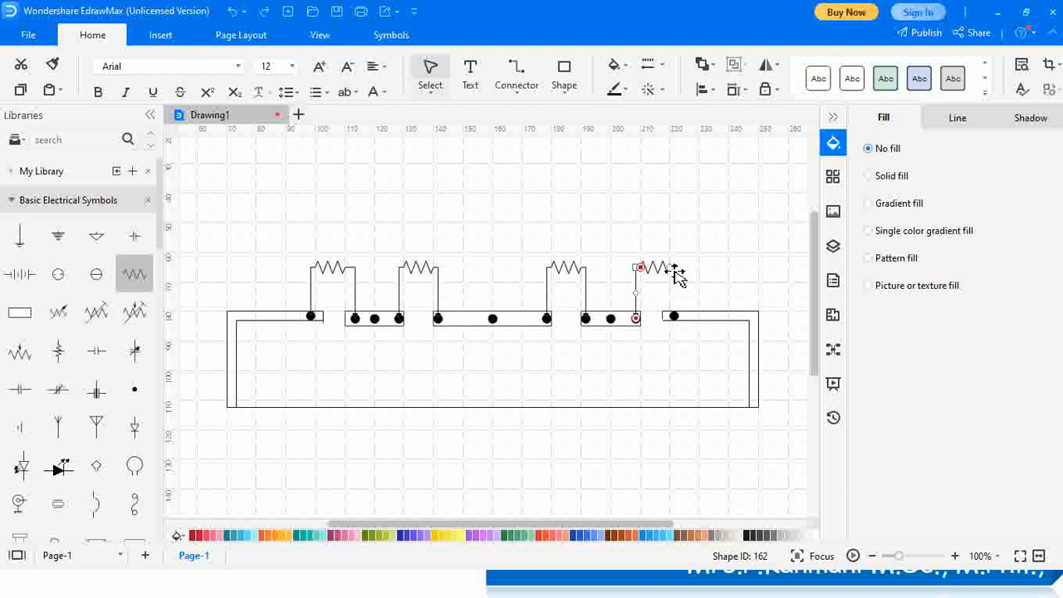
pyautogui.moveTo(675, 299); pyautogui.dragTo(673, 316)
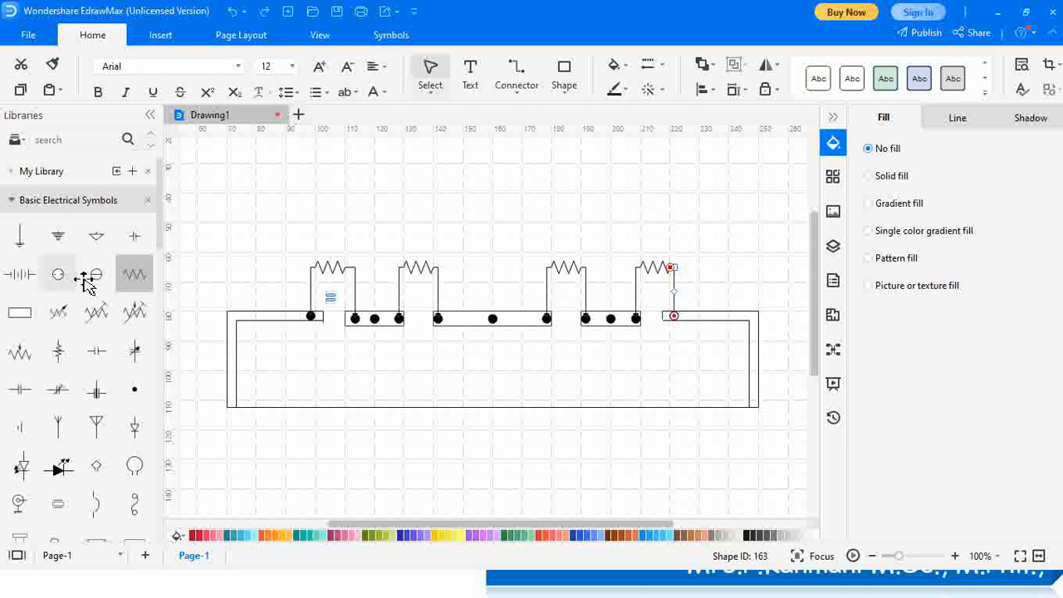
pyautogui.moveTo(140, 239); pyautogui.dragTo(350, 208)
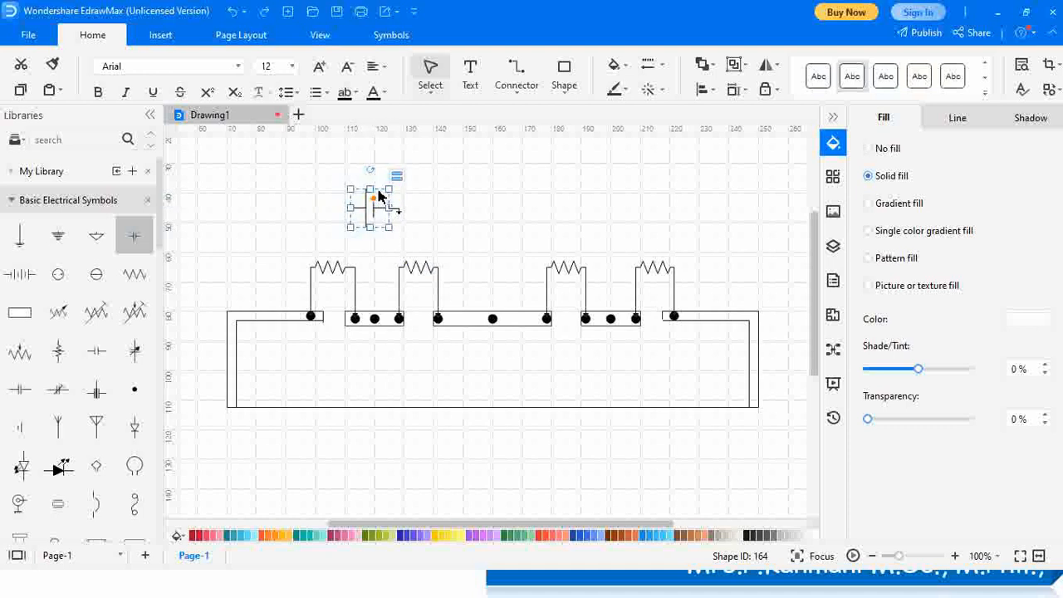
# Shift the battery cell slightly to the right above the resistors
pyautogui.click(384, 190)
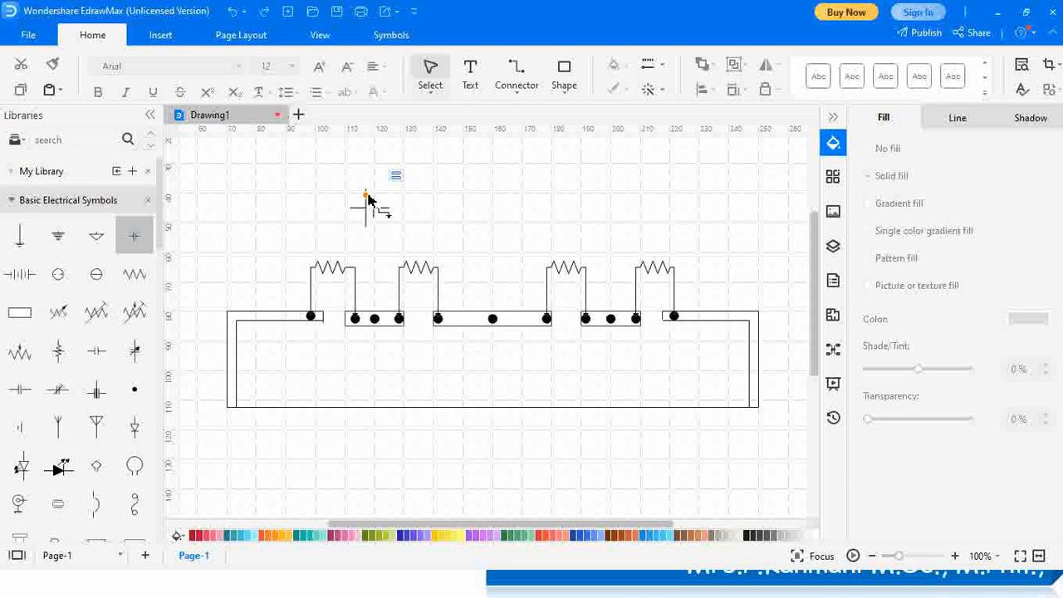
pyautogui.click(363, 206)
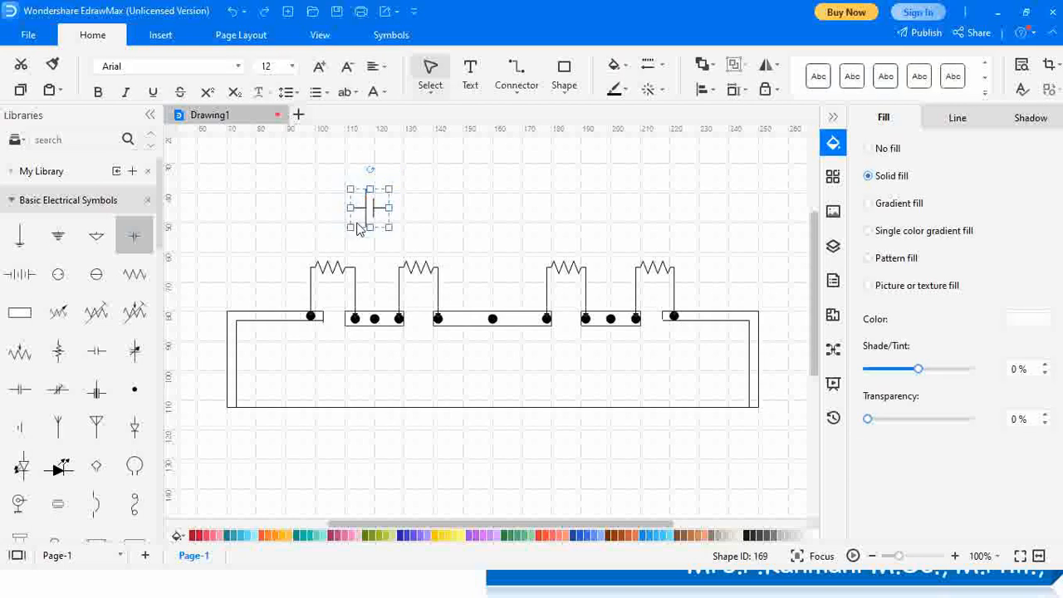
pyautogui.moveTo(371, 224); pyautogui.dragTo(399, 201)
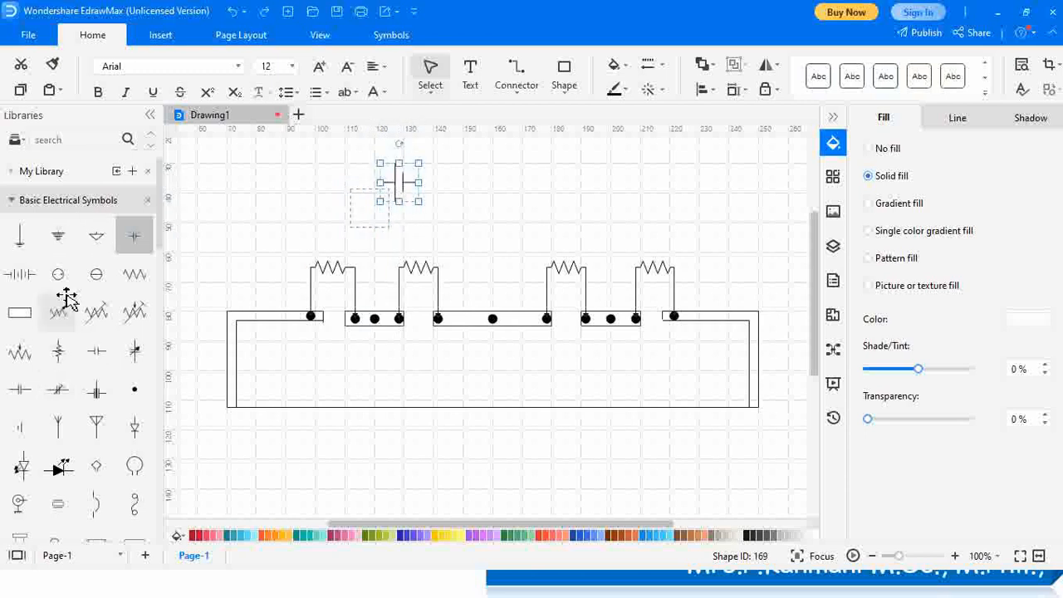
# Add a key switch from Switches and Relays, then wire the battery to the strip and to the switch
pyautogui.click(87, 200)
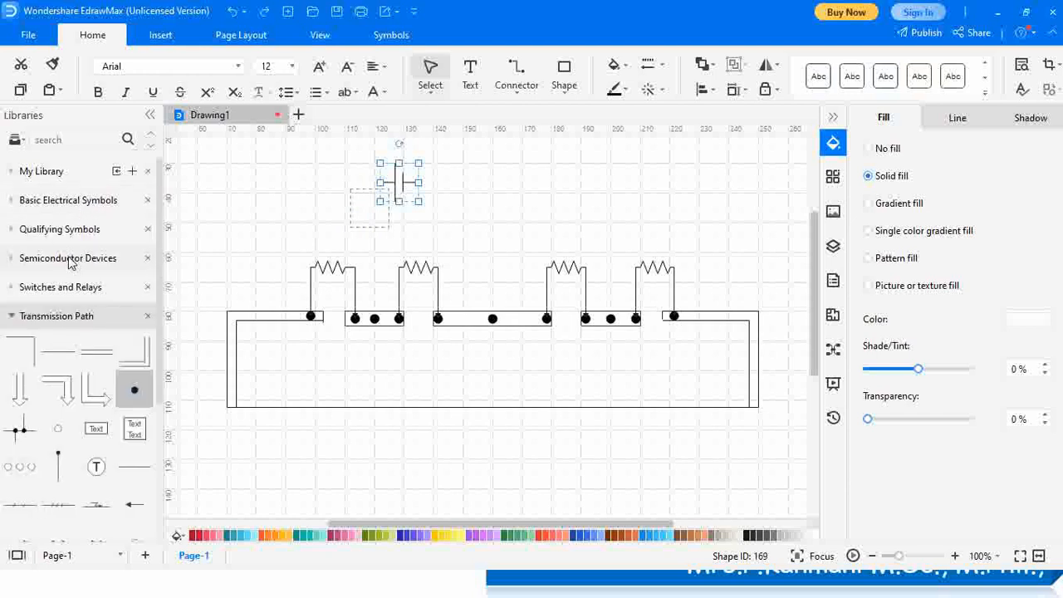
pyautogui.click(85, 285)
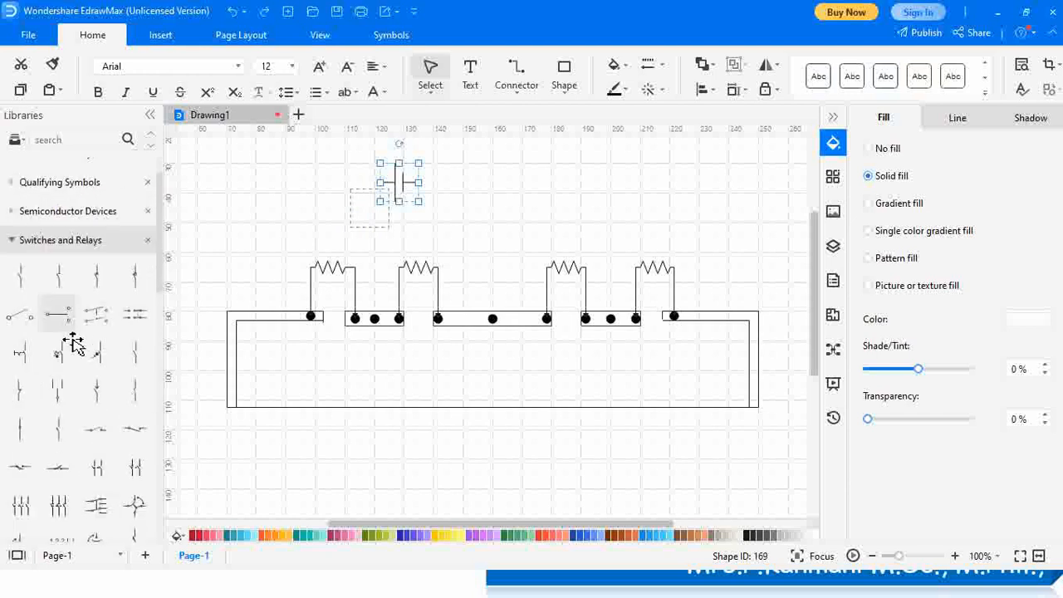
pyautogui.moveTo(18, 316); pyautogui.dragTo(568, 189)
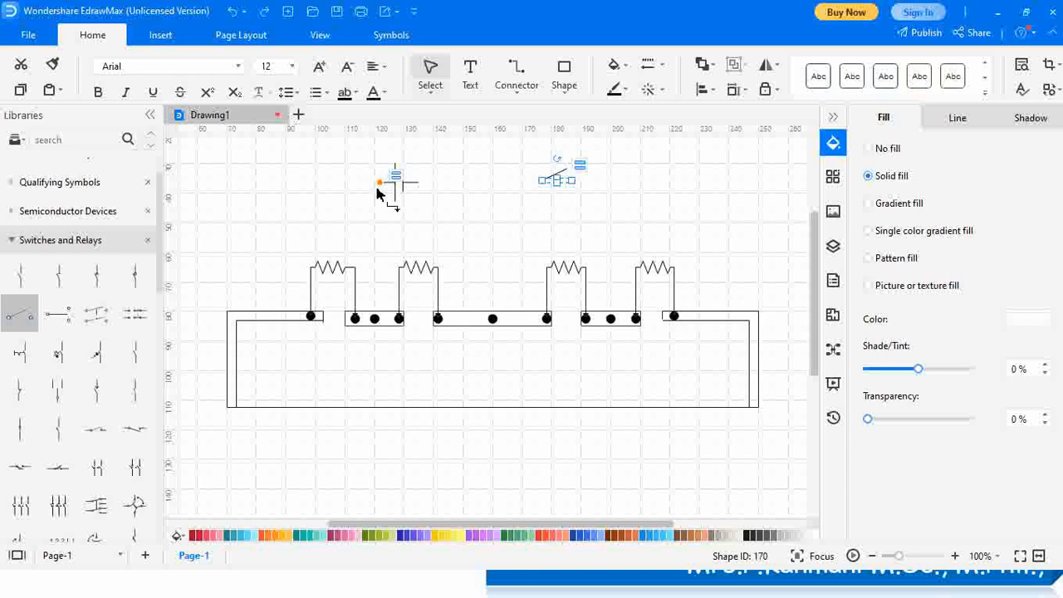
pyautogui.moveTo(378, 211); pyautogui.dragTo(378, 323)
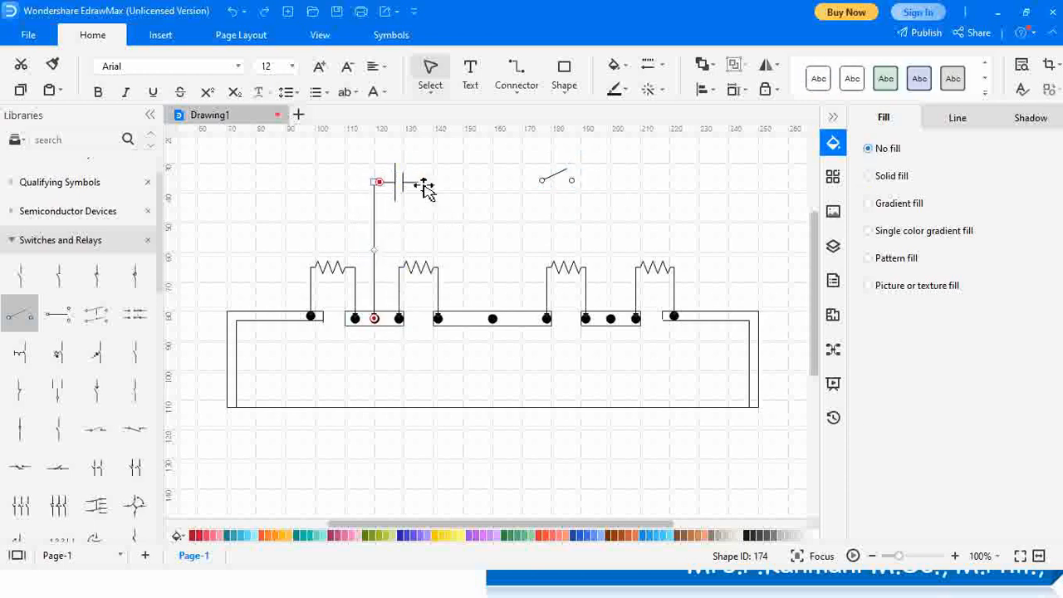
pyautogui.moveTo(420, 191); pyautogui.dragTo(612, 322)
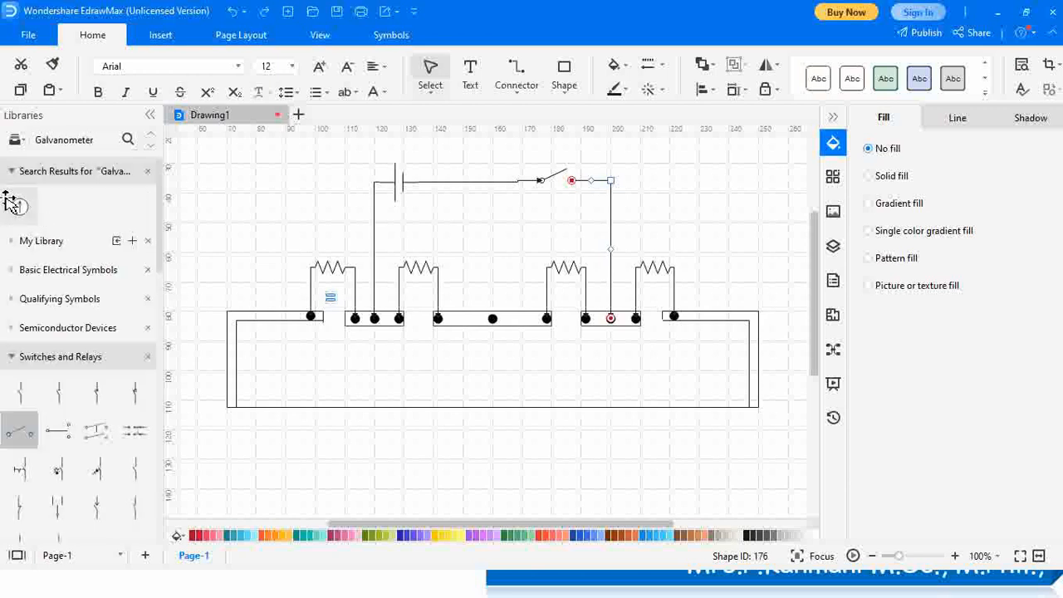
# Place a galvanometer below the bridge, wire it to the middle strip dot, and select the bottom wire
pyautogui.moveTo(29, 212); pyautogui.dragTo(495, 335)
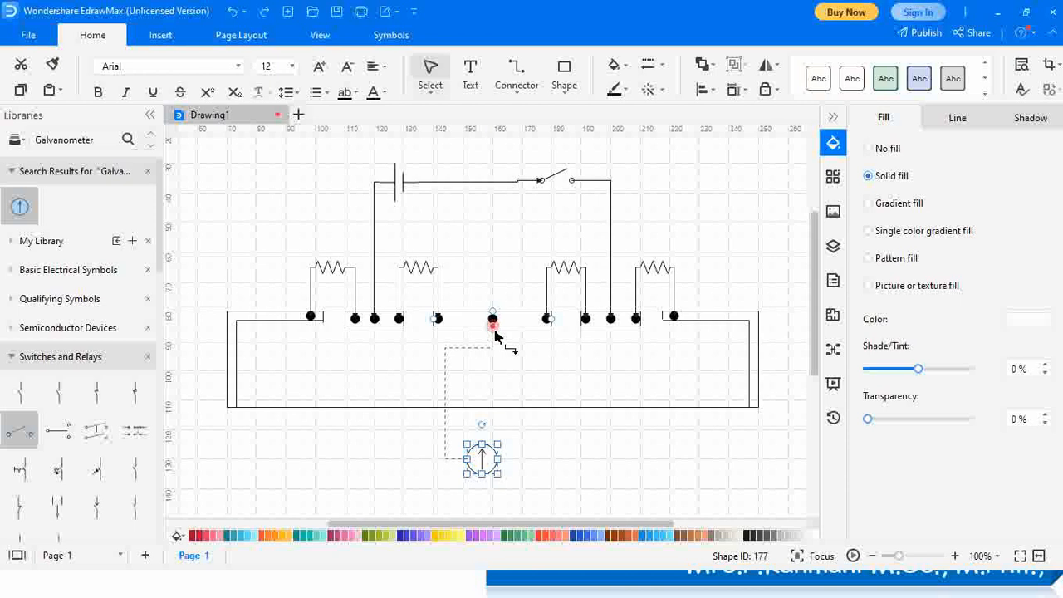
pyautogui.moveTo(494, 334); pyautogui.dragTo(493, 328)
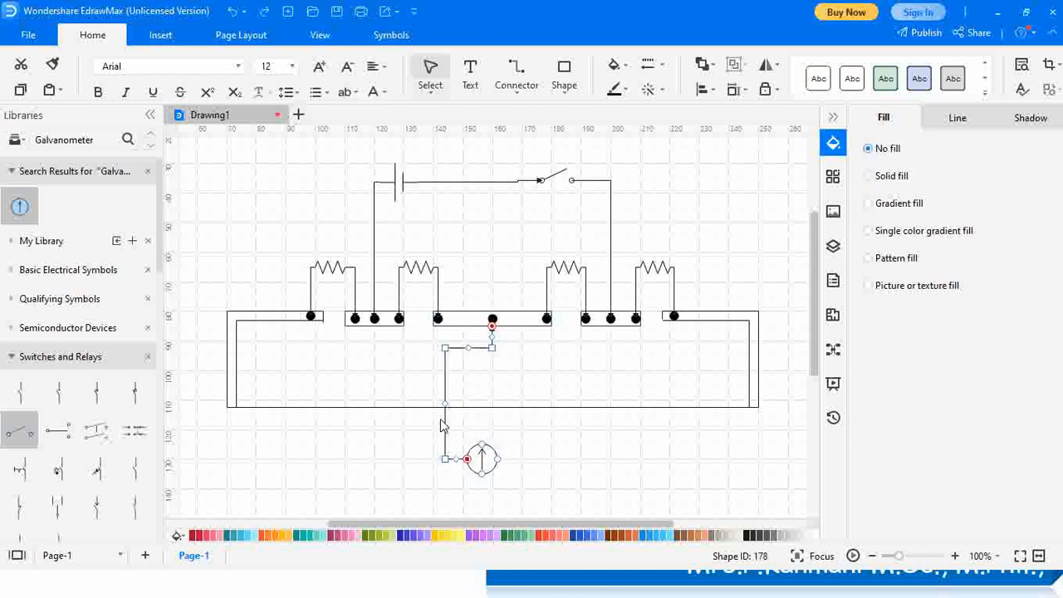
pyautogui.rightClick(449, 393)
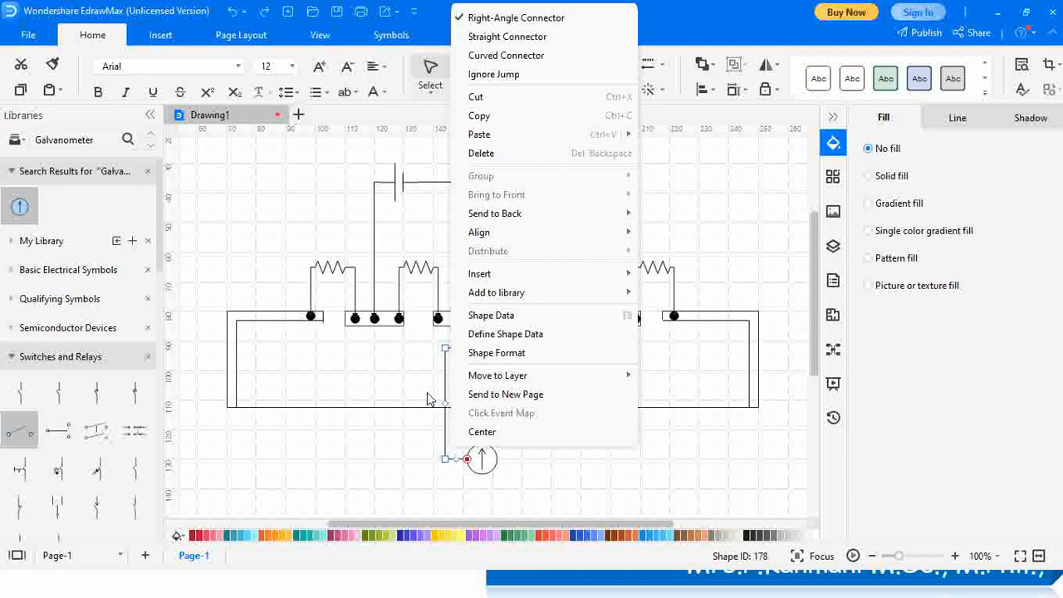
pyautogui.click(394, 492)
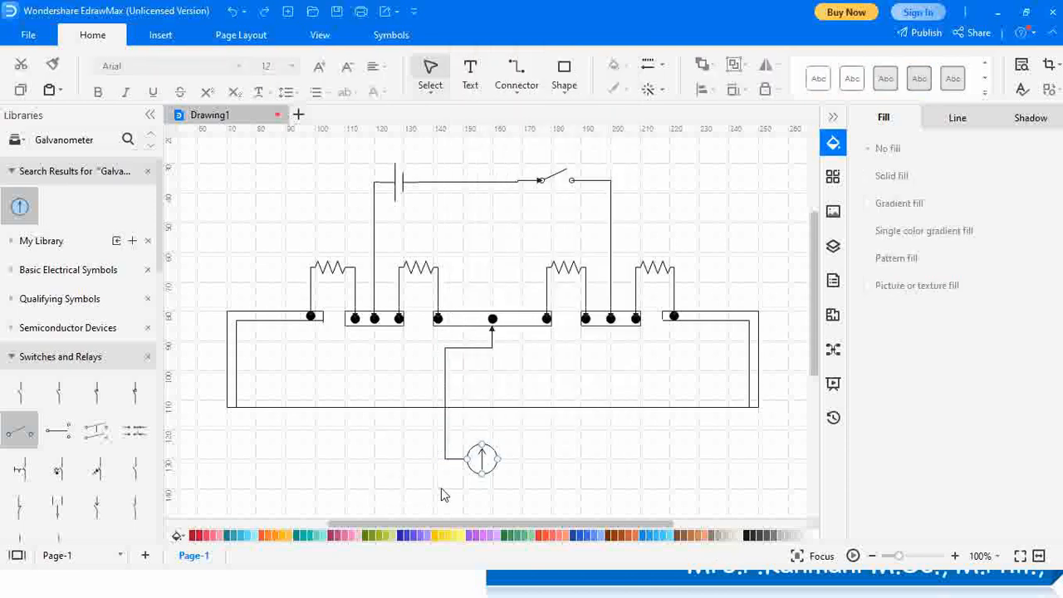
pyautogui.moveTo(500, 466); pyautogui.dragTo(581, 407)
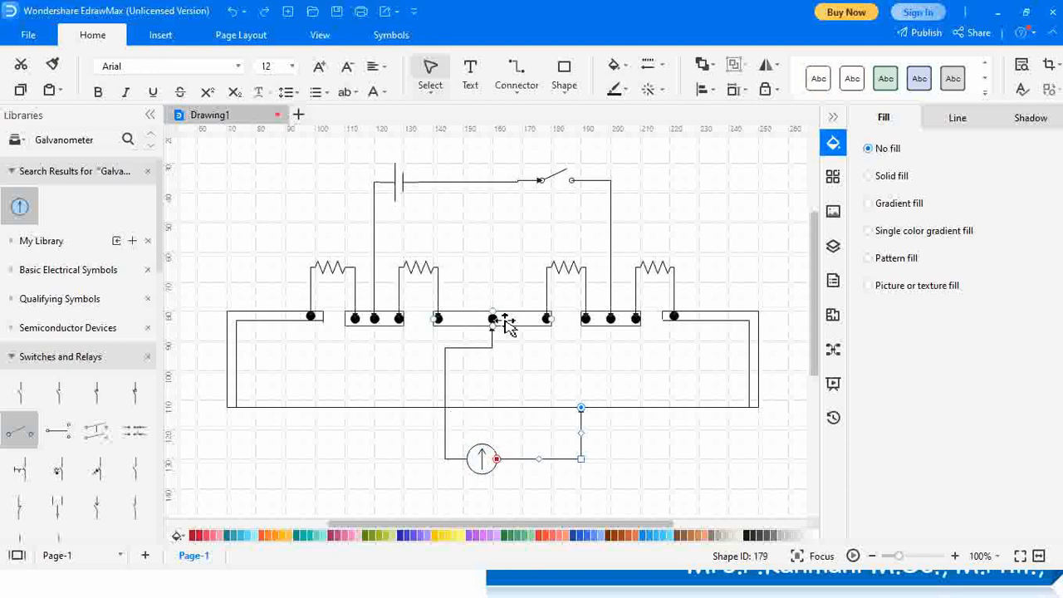
pyautogui.click(359, 411)
# Delete the bottom wire and redraw a connector between the left and right wire ends
pyautogui.press('Delete')
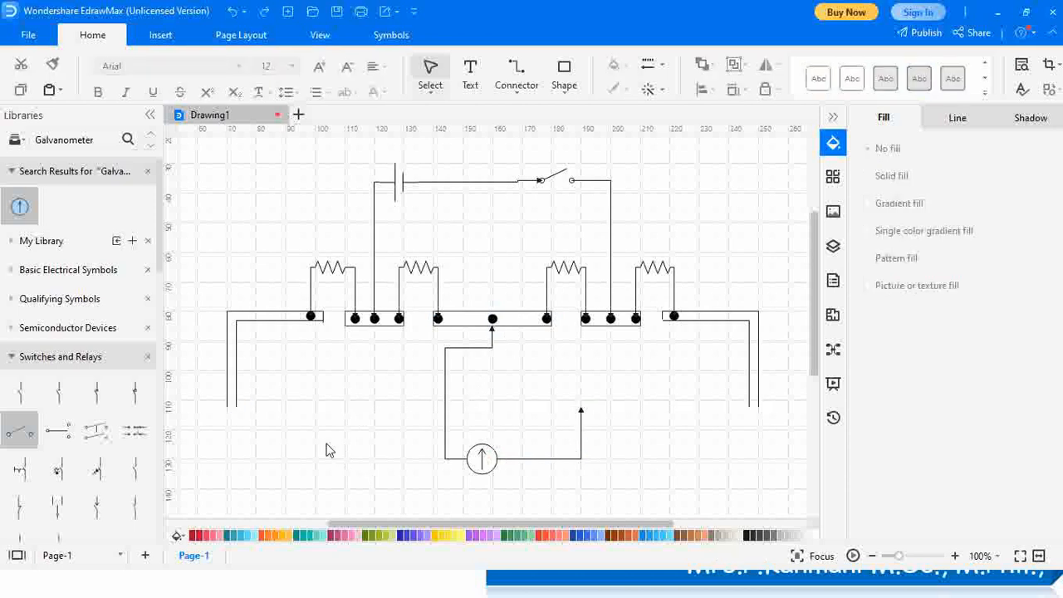
pyautogui.click(523, 83)
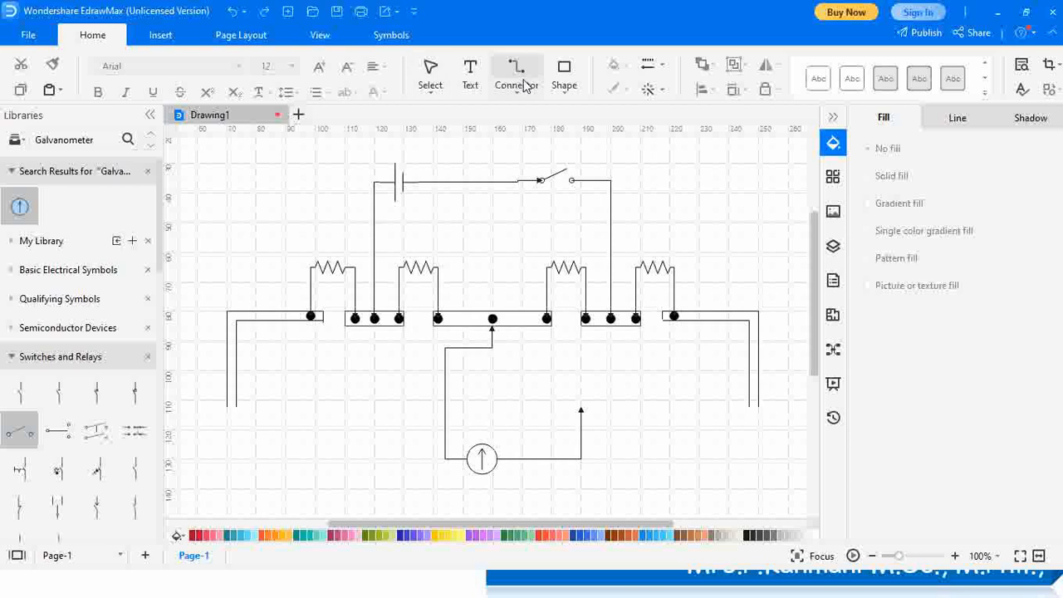
pyautogui.click(516, 98)
pyautogui.click(525, 123)
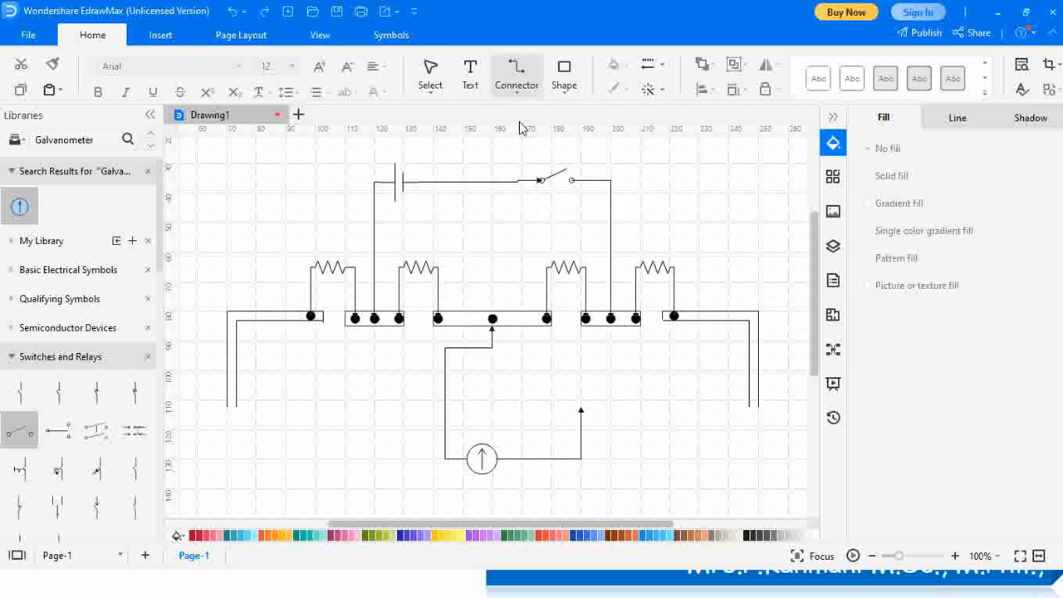
pyautogui.moveTo(222, 409); pyautogui.dragTo(643, 404)
pyautogui.moveTo(738, 405); pyautogui.dragTo(757, 407)
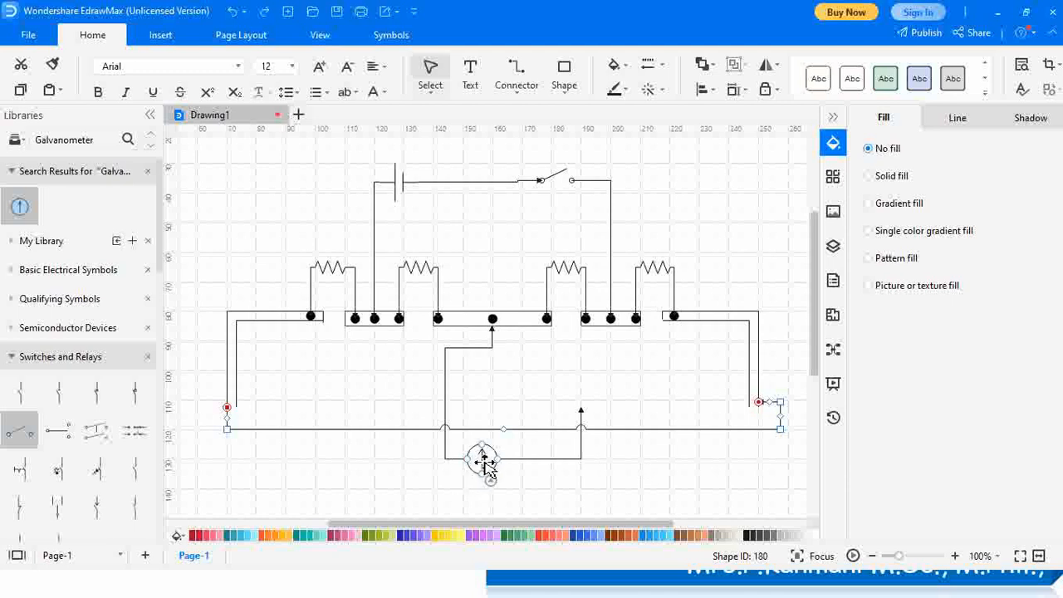
# Move the galvanometer lower, attach its wire to the bottom wire, then delete the long bottom wire
pyautogui.moveTo(489, 467); pyautogui.dragTo(486, 507)
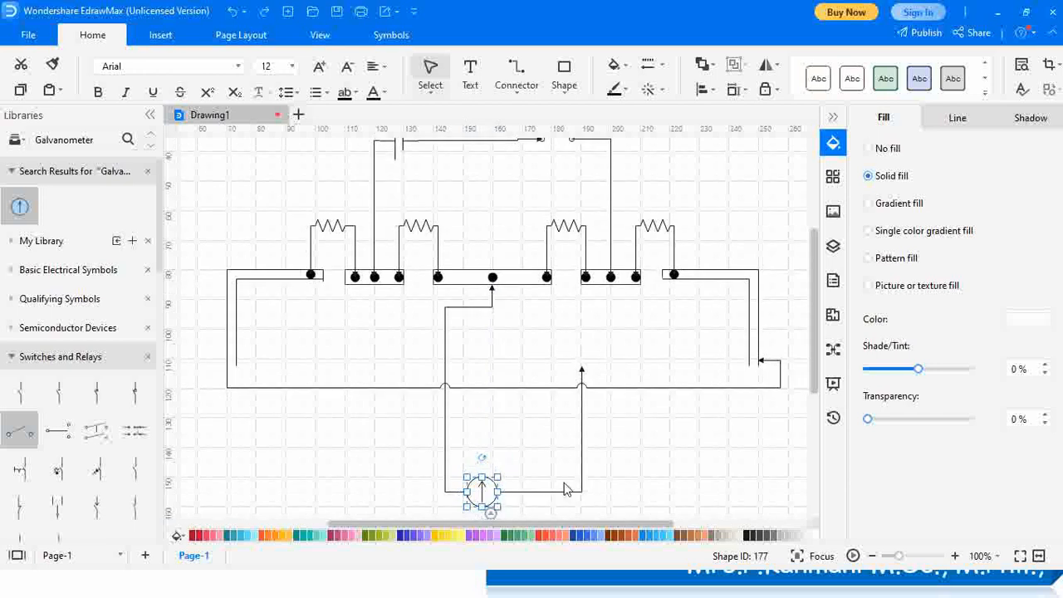
pyautogui.click(581, 373)
pyautogui.moveTo(581, 391); pyautogui.dragTo(584, 393)
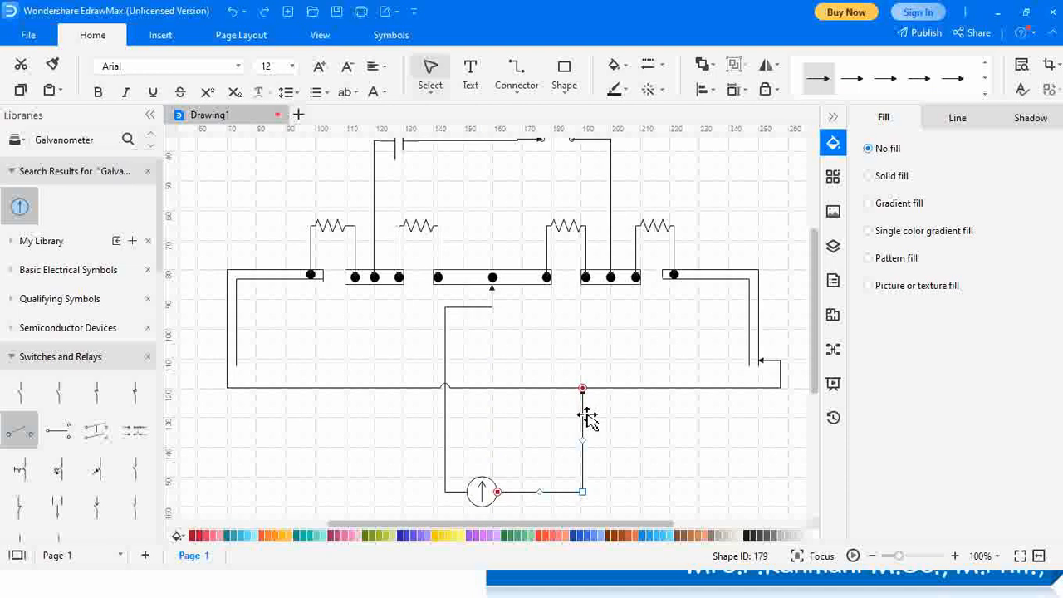
pyautogui.click(648, 441)
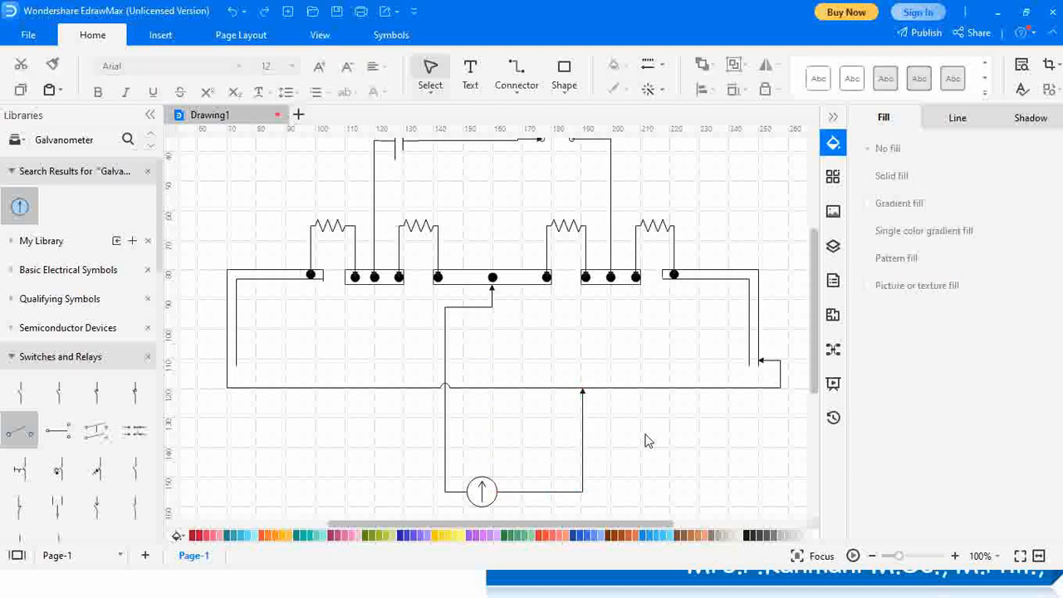
pyautogui.click(775, 390)
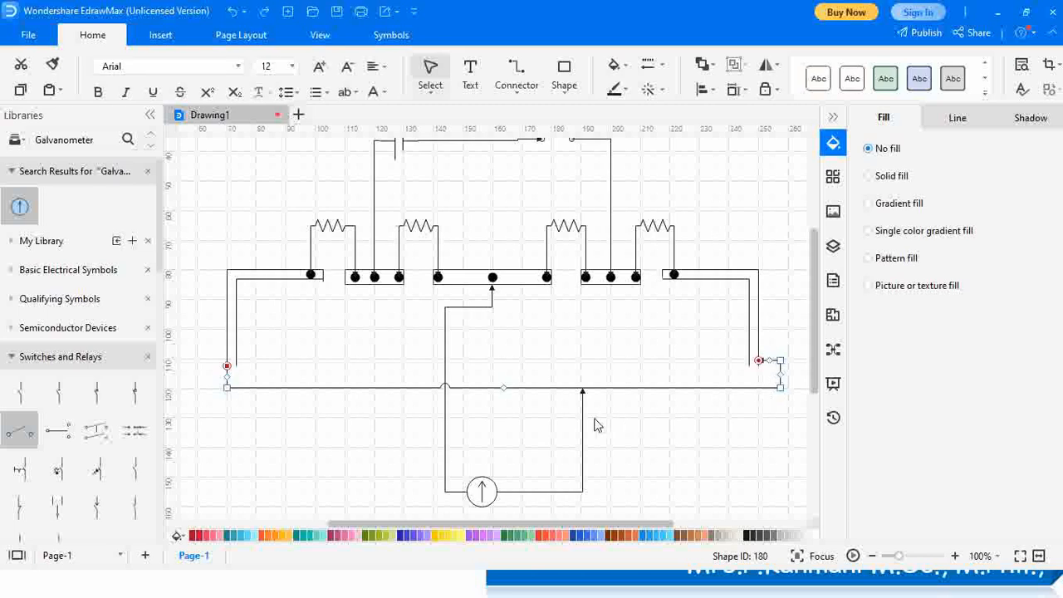
pyautogui.press('Delete')
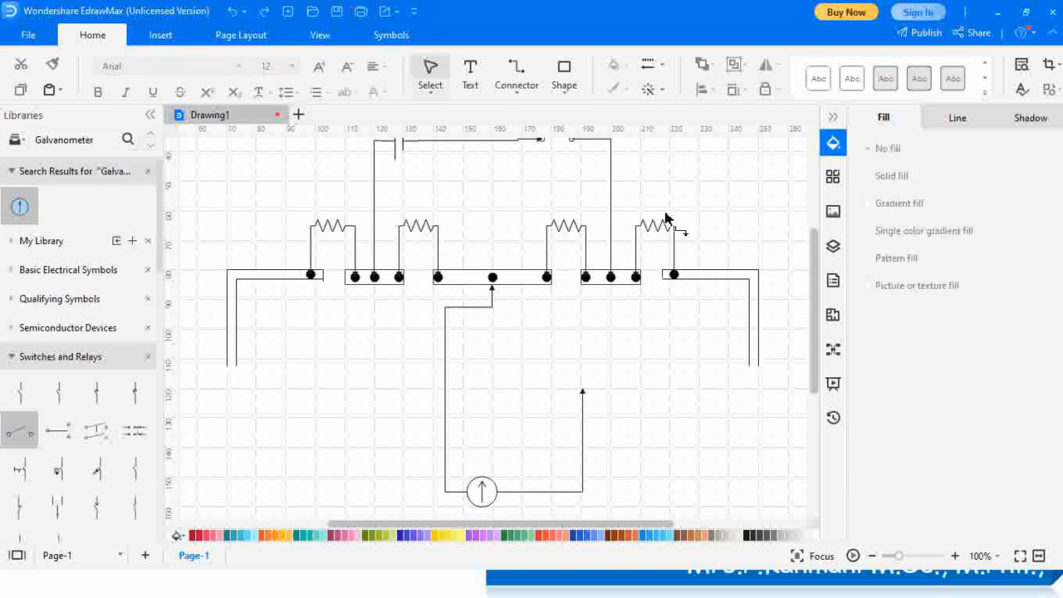
pyautogui.click(759, 357)
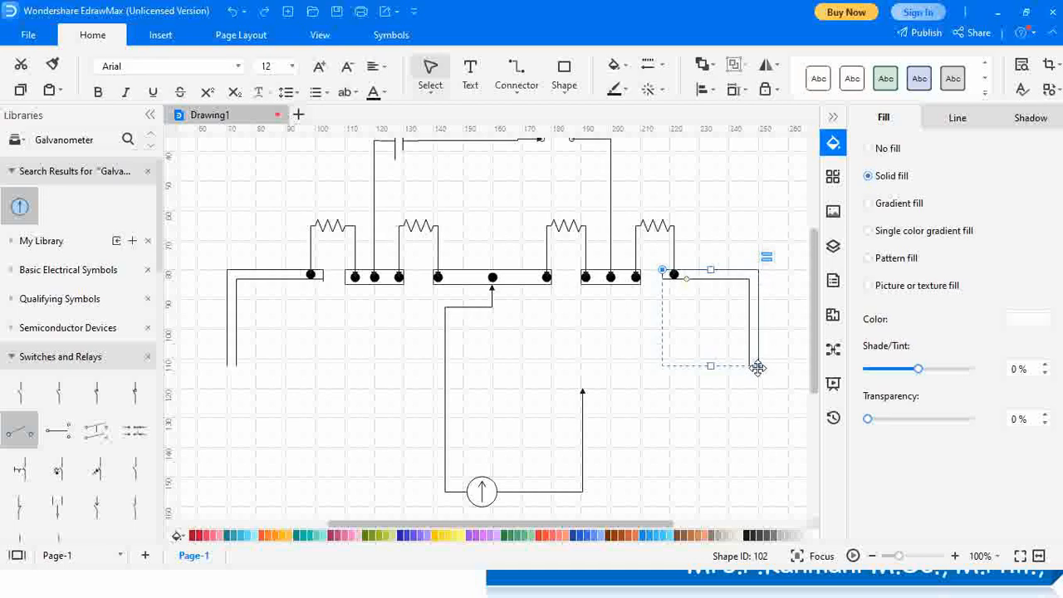
pyautogui.click(757, 368)
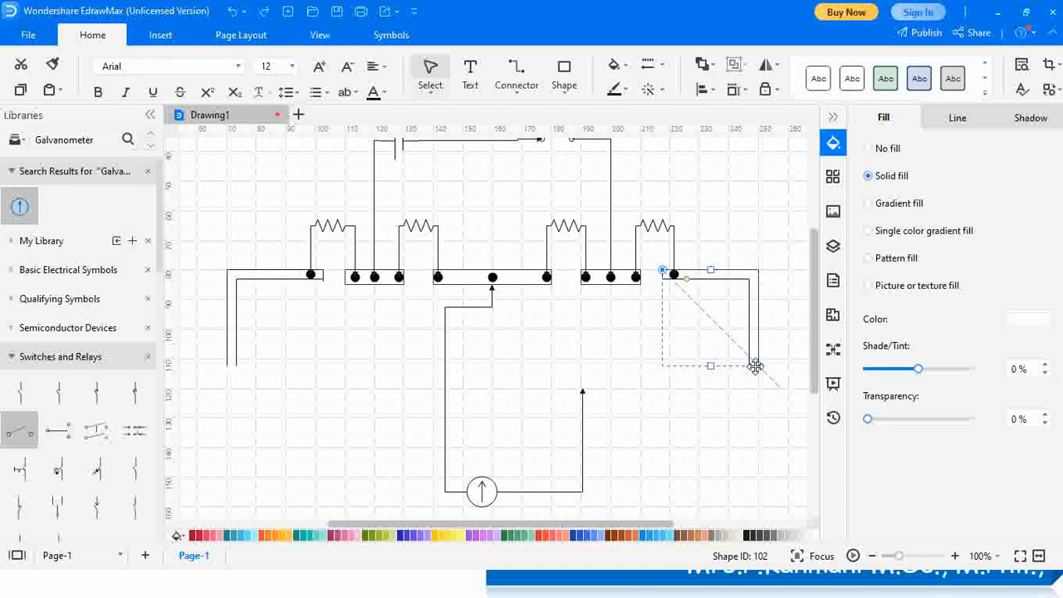
pyautogui.click(764, 423)
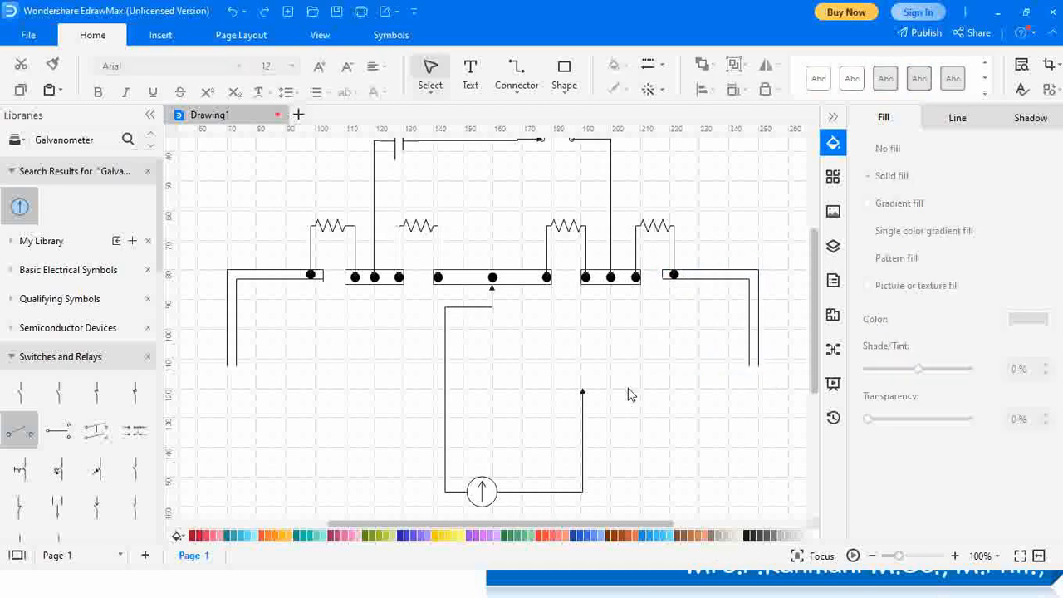
# Try drawing new bottom wires from the left wire's end, discarding each misrouted attempt
pyautogui.click(515, 73)
pyautogui.moveTo(228, 369); pyautogui.dragTo(389, 348)
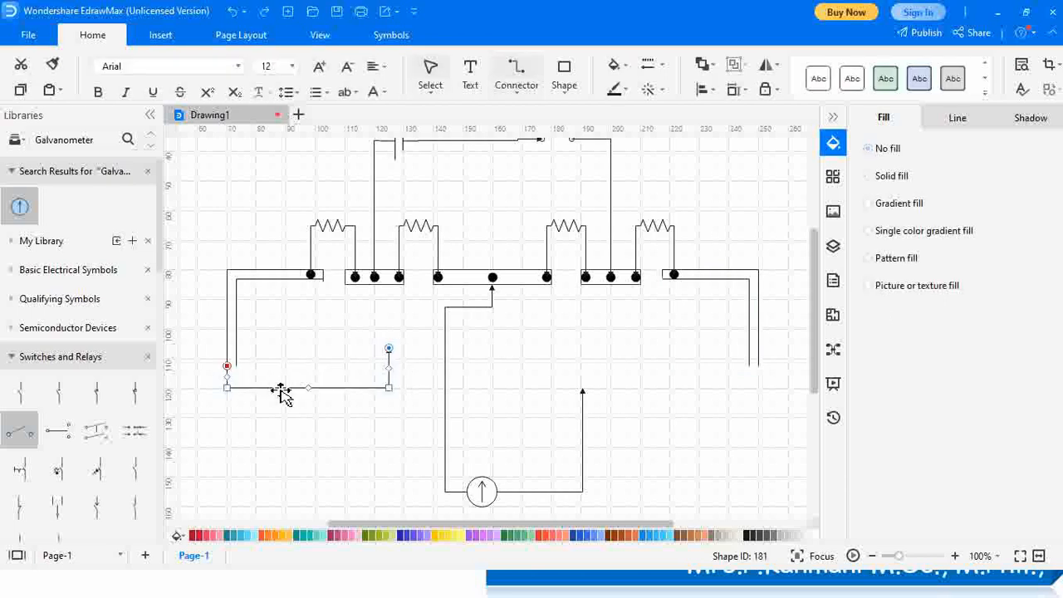
pyautogui.press('Delete')
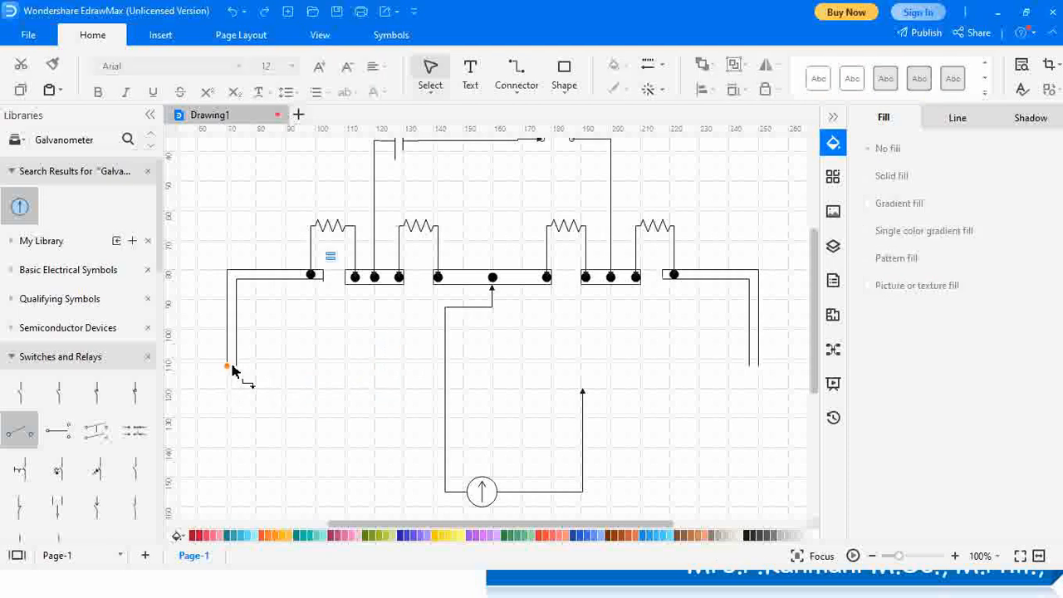
pyautogui.moveTo(236, 366); pyautogui.dragTo(719, 373)
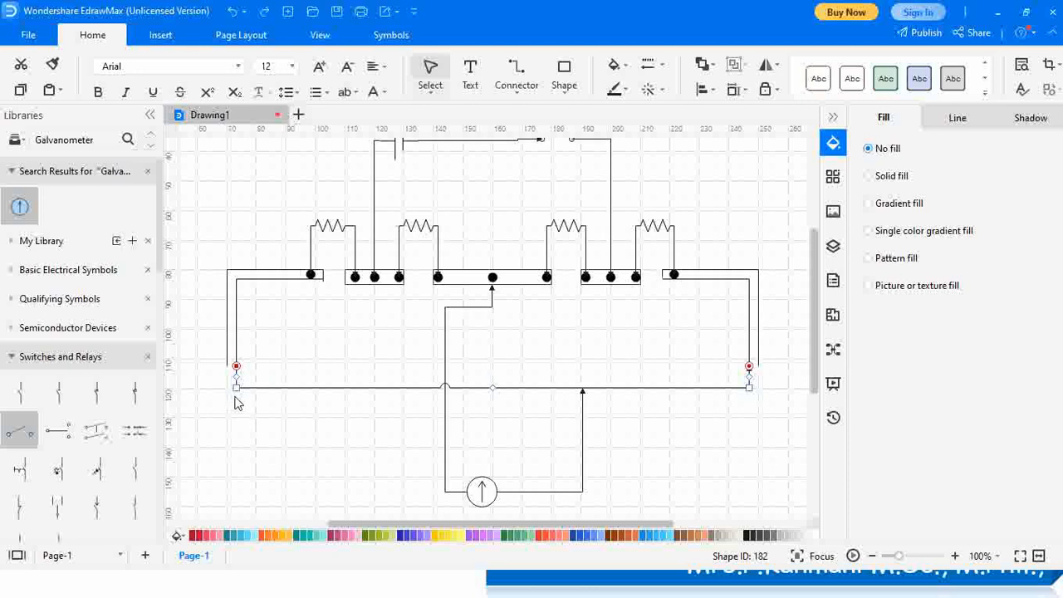
pyautogui.press('Delete')
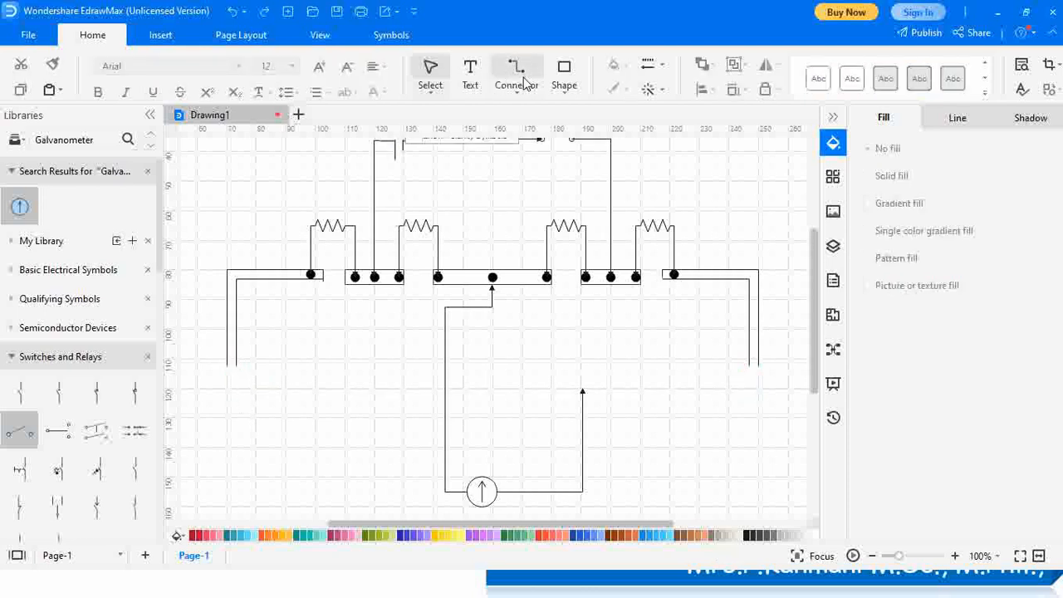
pyautogui.click(522, 79)
pyautogui.moveTo(229, 371); pyautogui.dragTo(232, 364)
pyautogui.press('Delete')
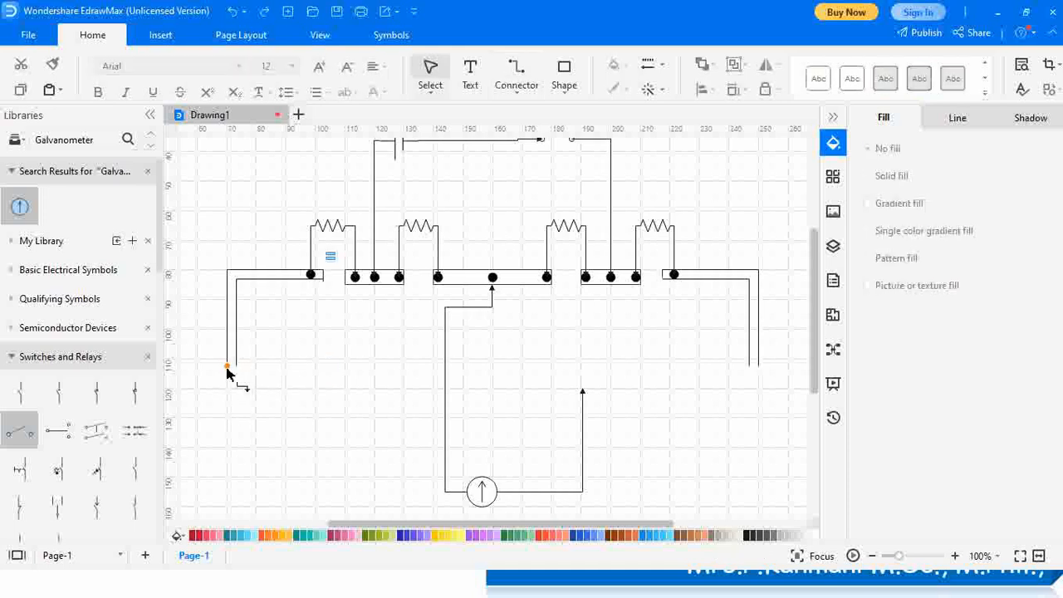
pyautogui.moveTo(237, 368); pyautogui.dragTo(338, 372)
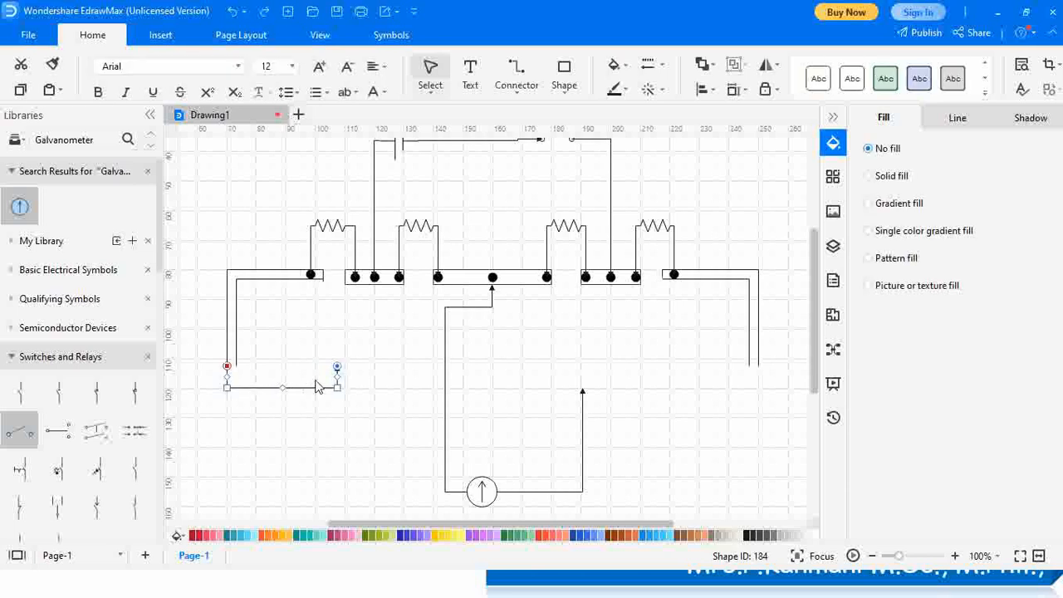
pyautogui.hotkey('ctrl', 'z')
pyautogui.click(514, 95)
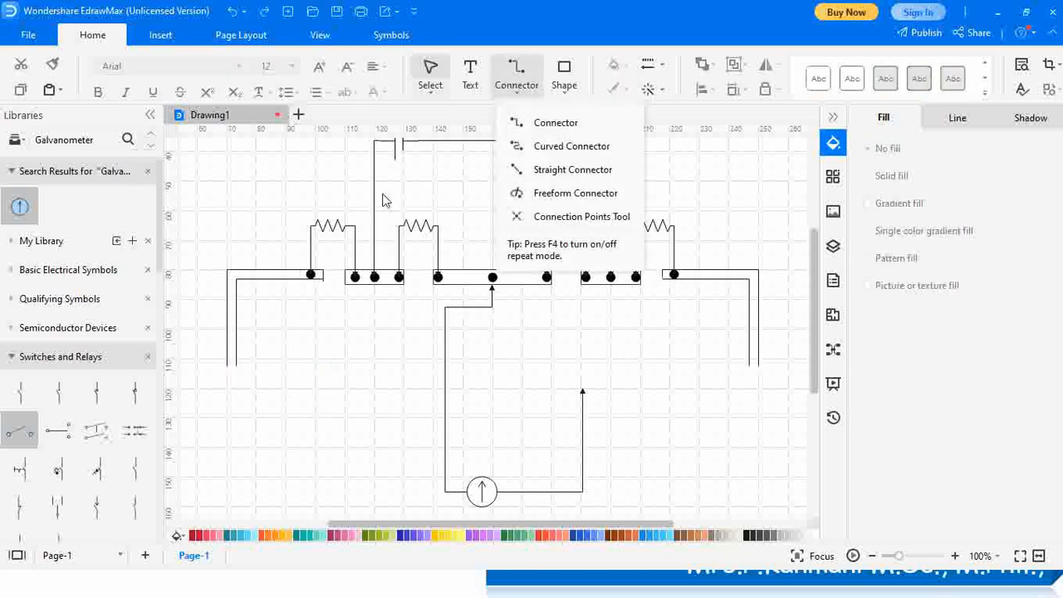
# Draw a straight connector from the left corner leg across to the right leg
pyautogui.click(573, 170)
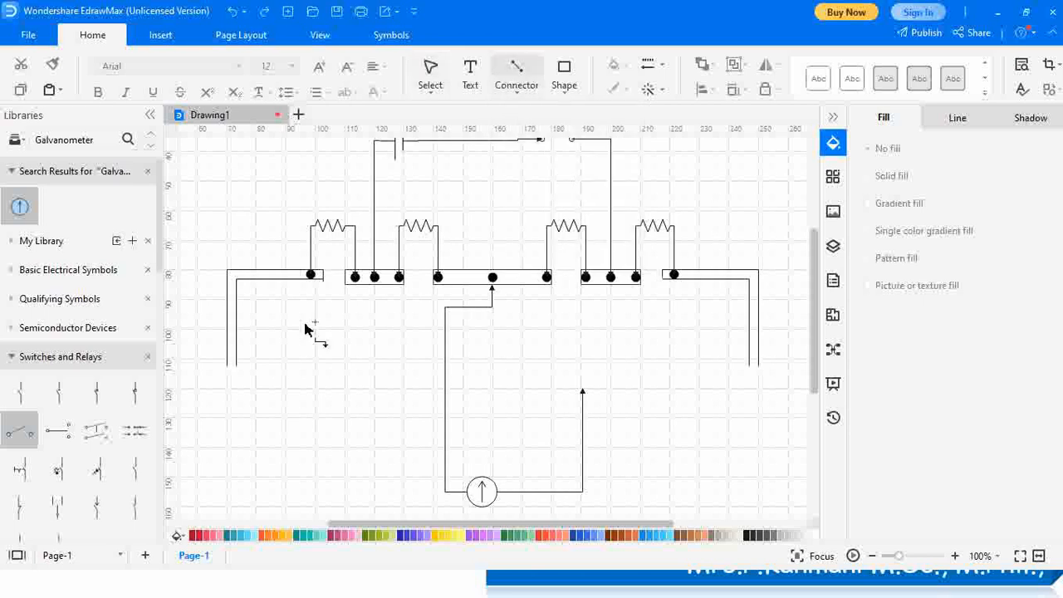
pyautogui.moveTo(229, 373); pyautogui.dragTo(757, 366)
pyautogui.press('Delete')
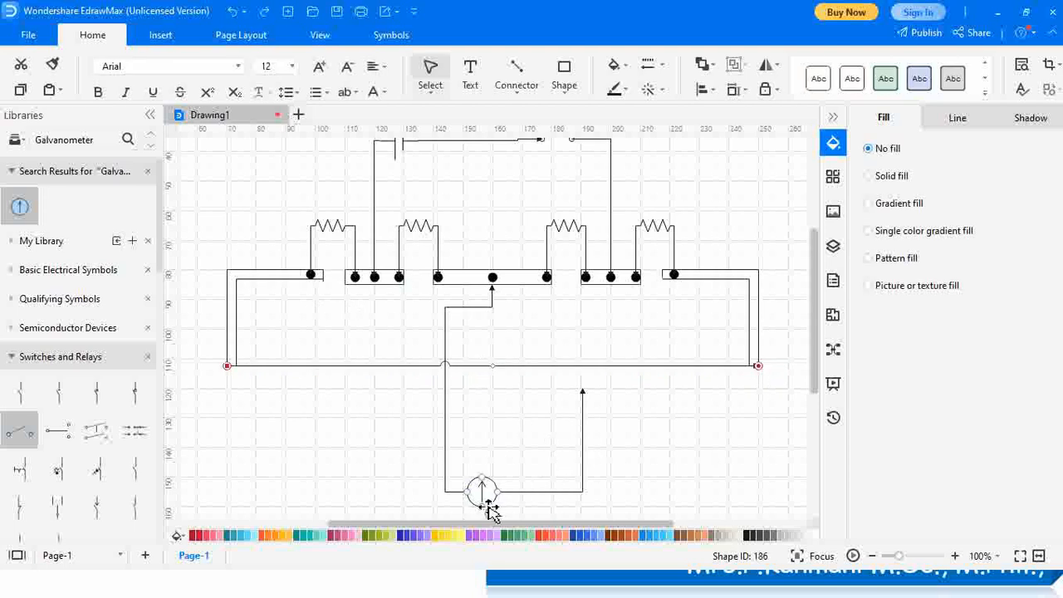
# Move the galvanometer back up and attach its right-hand lead to the bottom wire
pyautogui.moveTo(485, 495); pyautogui.dragTo(490, 453)
pyautogui.moveTo(588, 409); pyautogui.dragTo(582, 364)
pyautogui.click(629, 460)
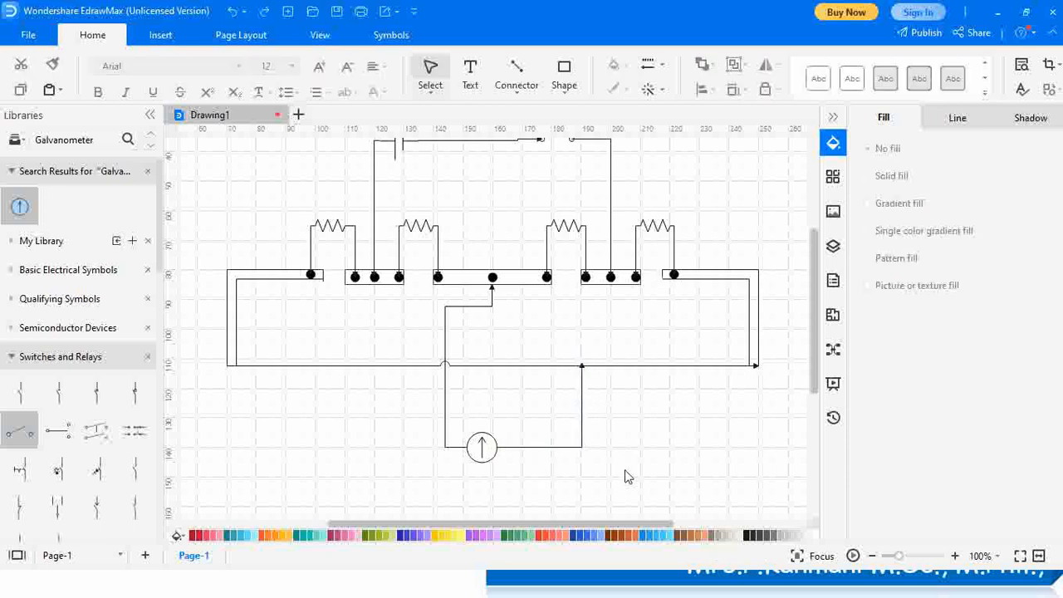
pyautogui.click(585, 405)
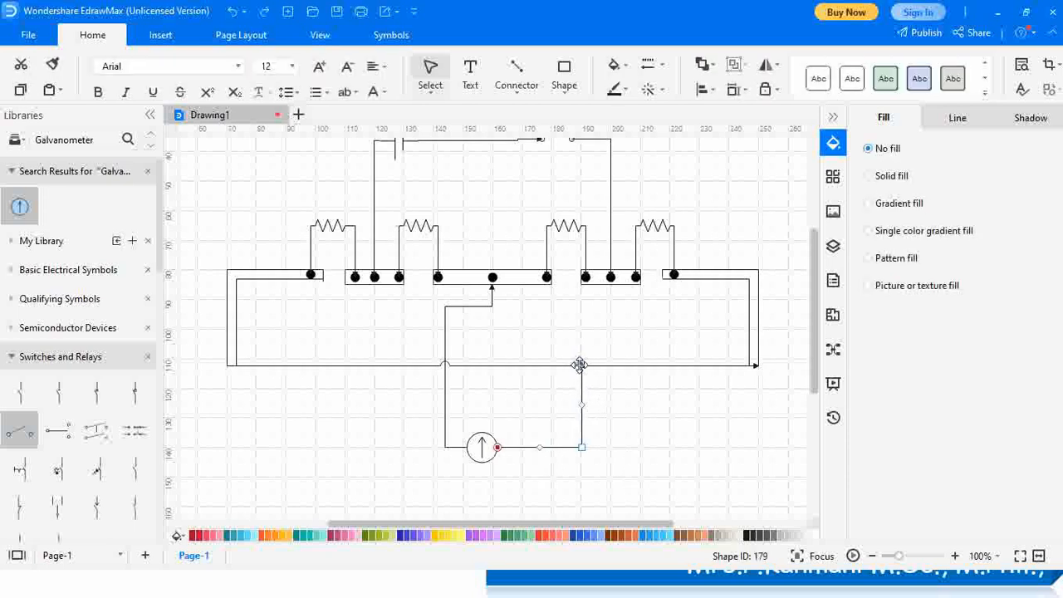
pyautogui.moveTo(582, 372); pyautogui.dragTo(582, 367)
pyautogui.click(600, 407)
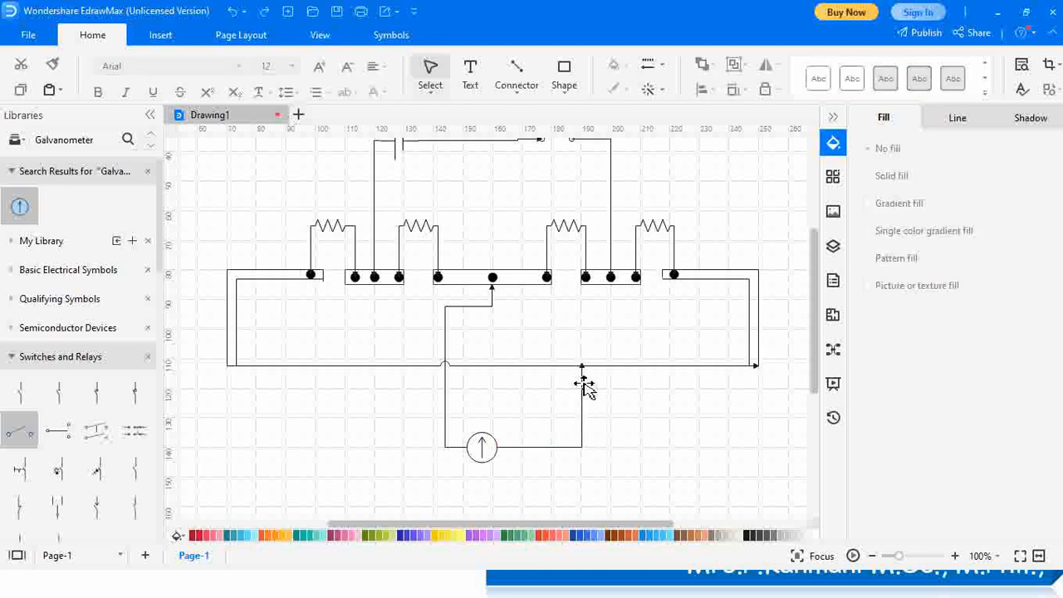
# Fine-tune the galvanometer lead's top end so it sits squarely on the bottom wire
pyautogui.click(582, 382)
pyautogui.moveTo(582, 365); pyautogui.dragTo(584, 373)
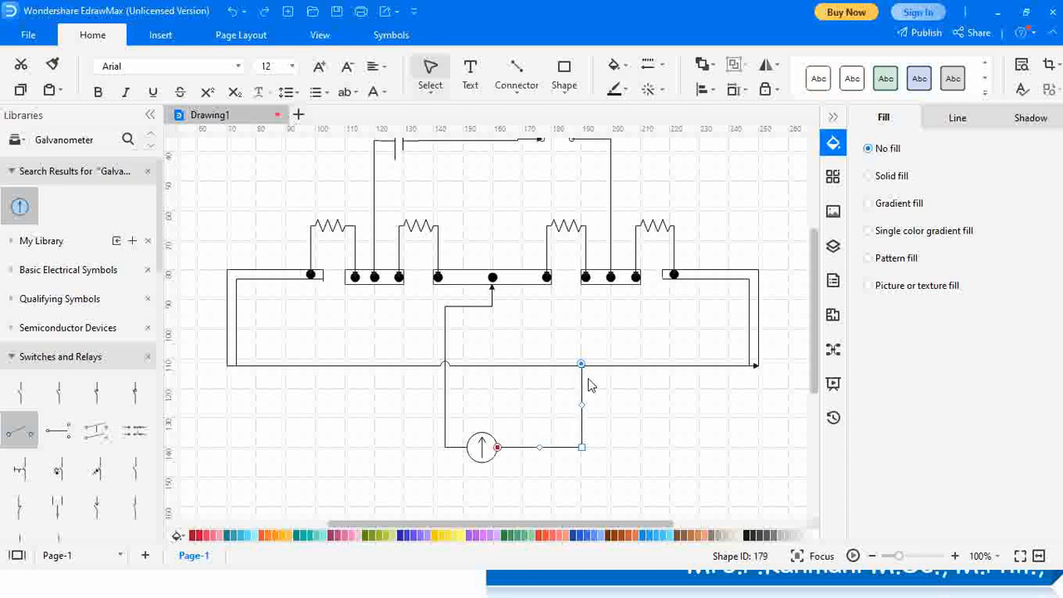
pyautogui.click(586, 367)
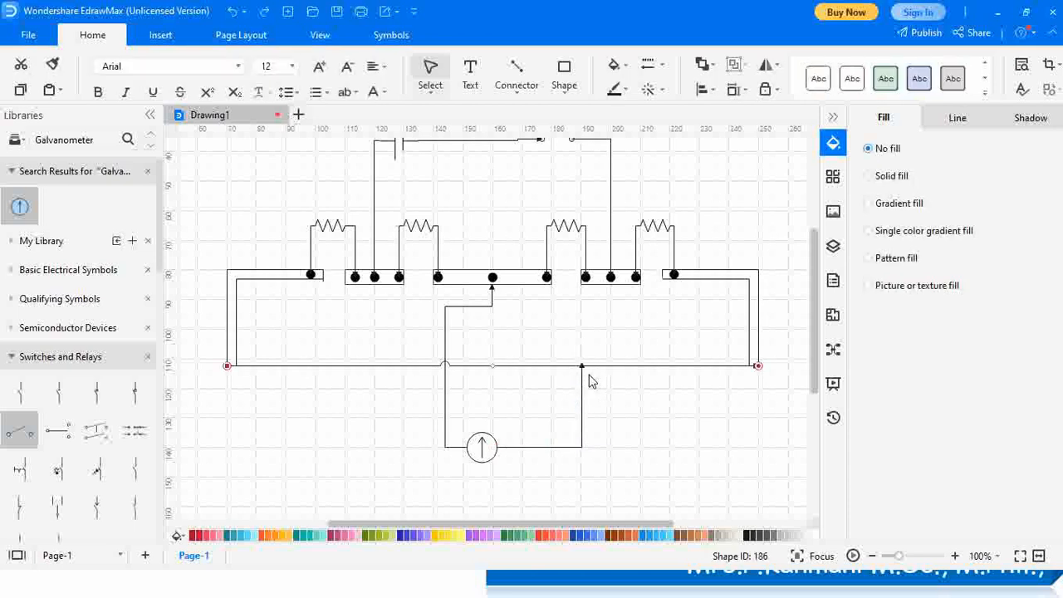
pyautogui.click(584, 374)
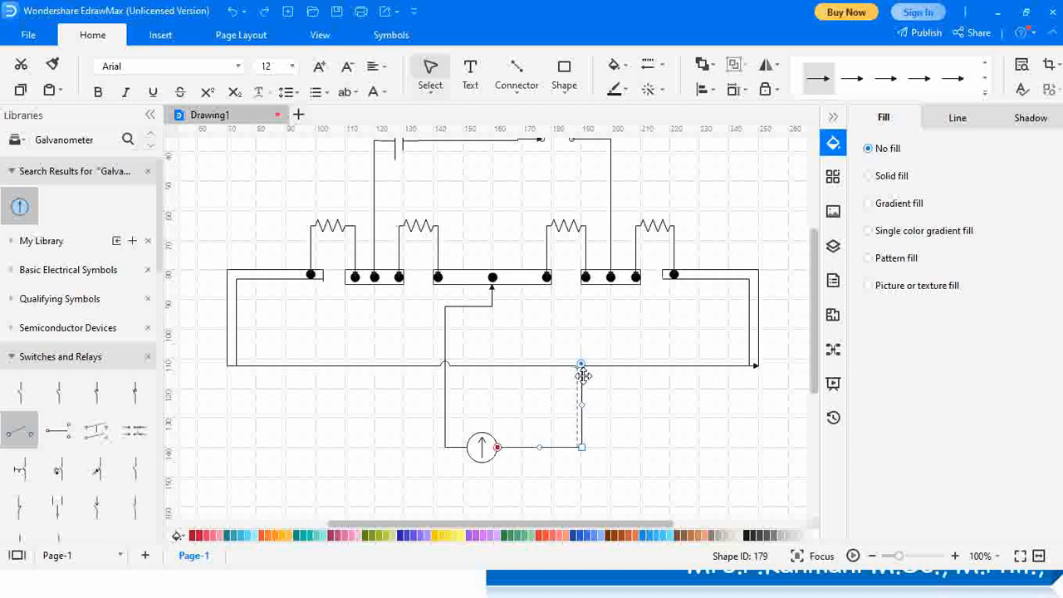
pyautogui.moveTo(584, 376); pyautogui.dragTo(583, 377)
pyautogui.click(626, 401)
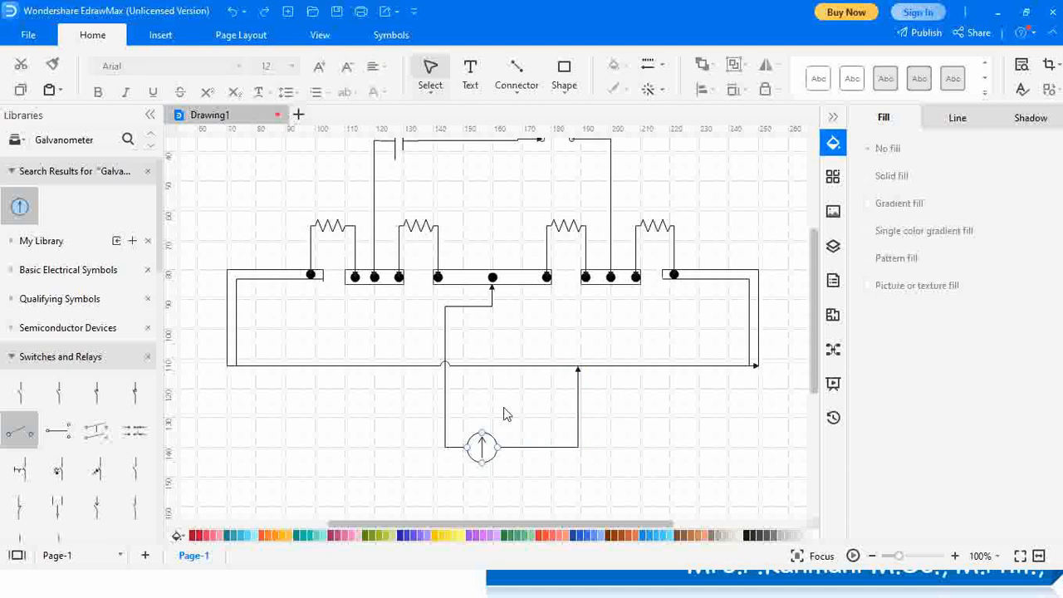
pyautogui.scroll(3, 498, 341)
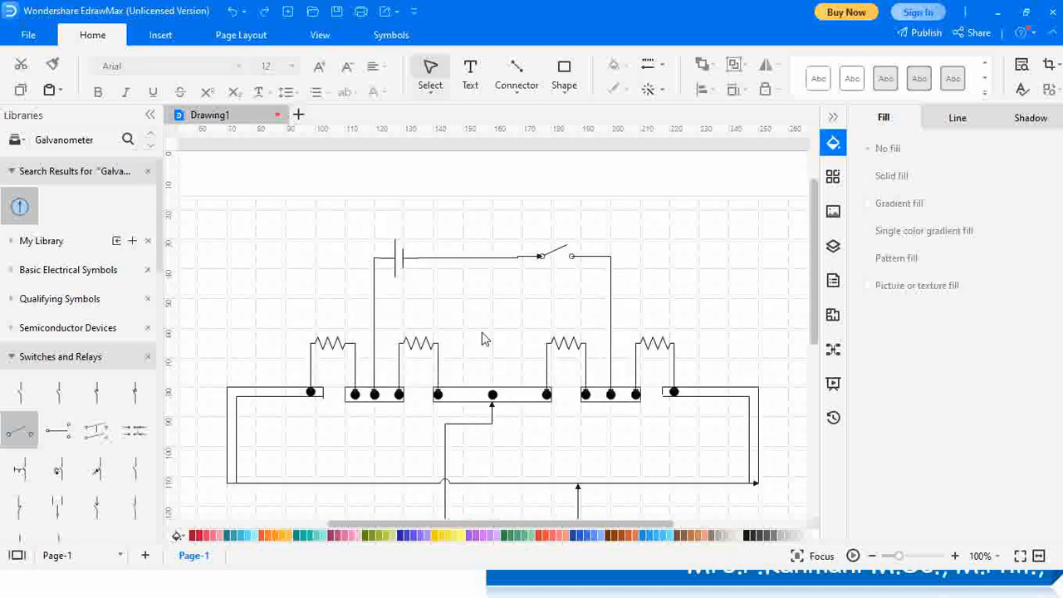
pyautogui.scroll(-2, 485, 339)
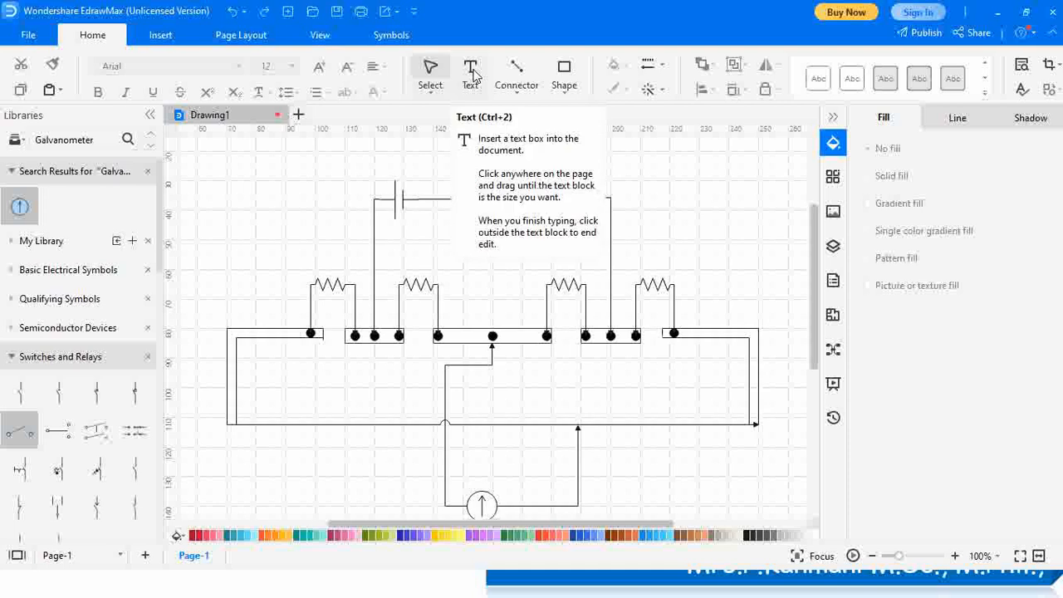
# Add text labels P, Q, R and X above the four resistors
pyautogui.click(471, 73)
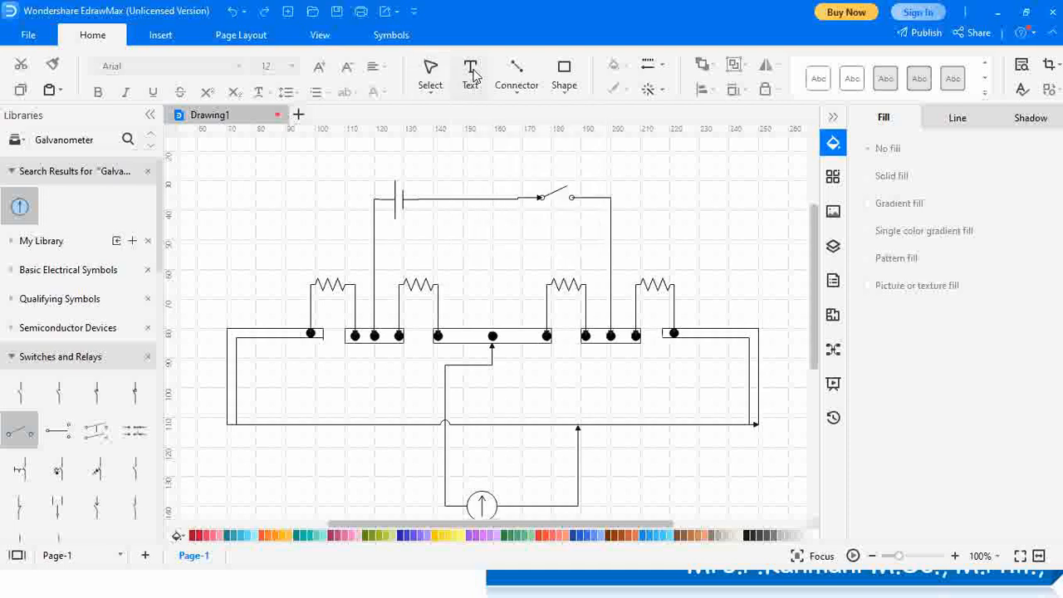
pyautogui.moveTo(308, 241); pyautogui.dragTo(340, 272)
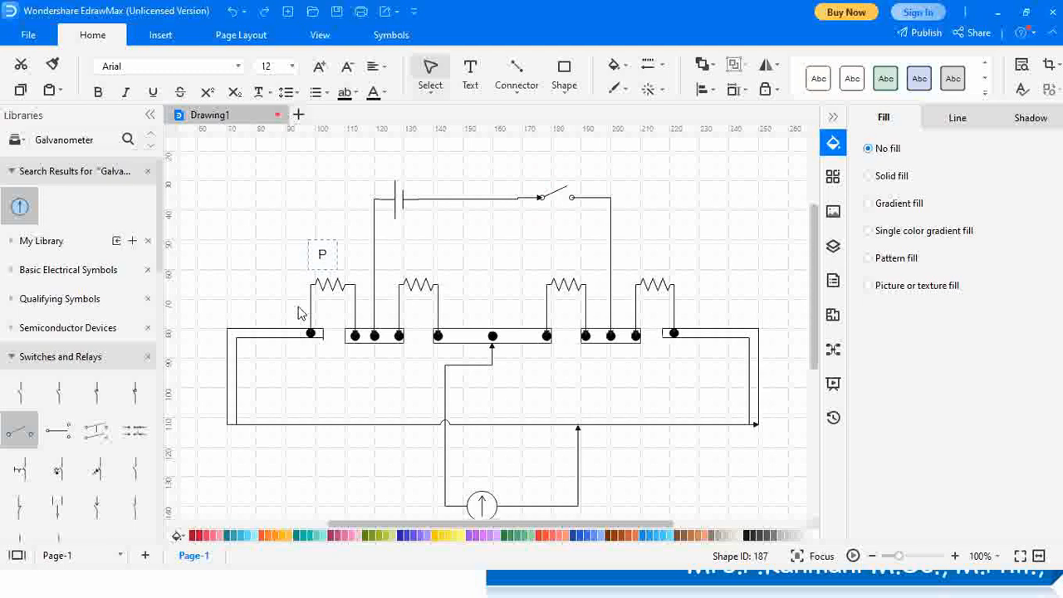
pyautogui.click(470, 74)
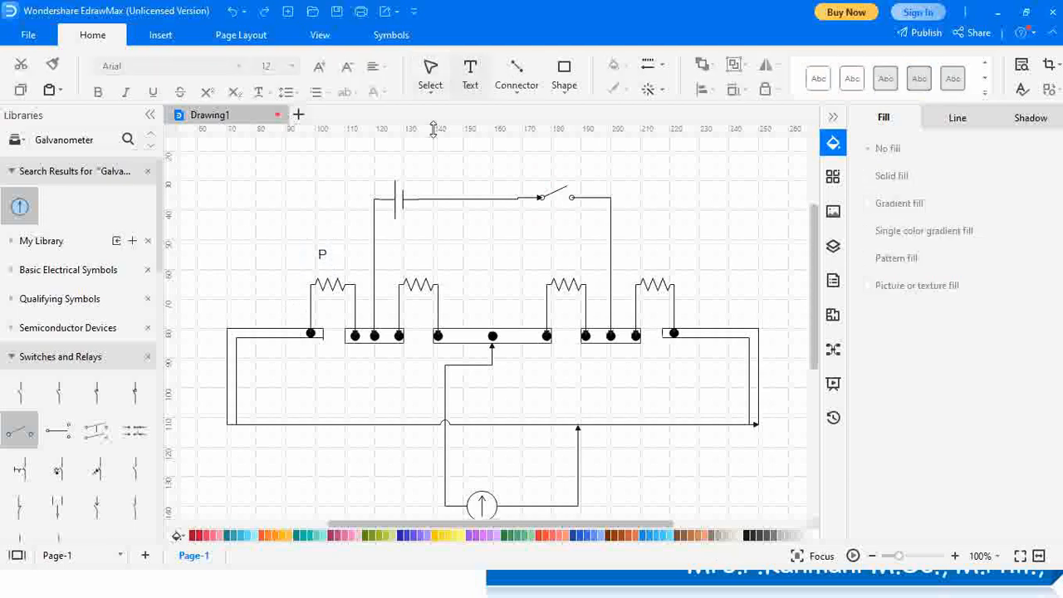
pyautogui.moveTo(420, 261)
pyautogui.mouseDown()
pyautogui.moveTo(449, 280)
pyautogui.moveTo(440, 267)
pyautogui.mouseUp()
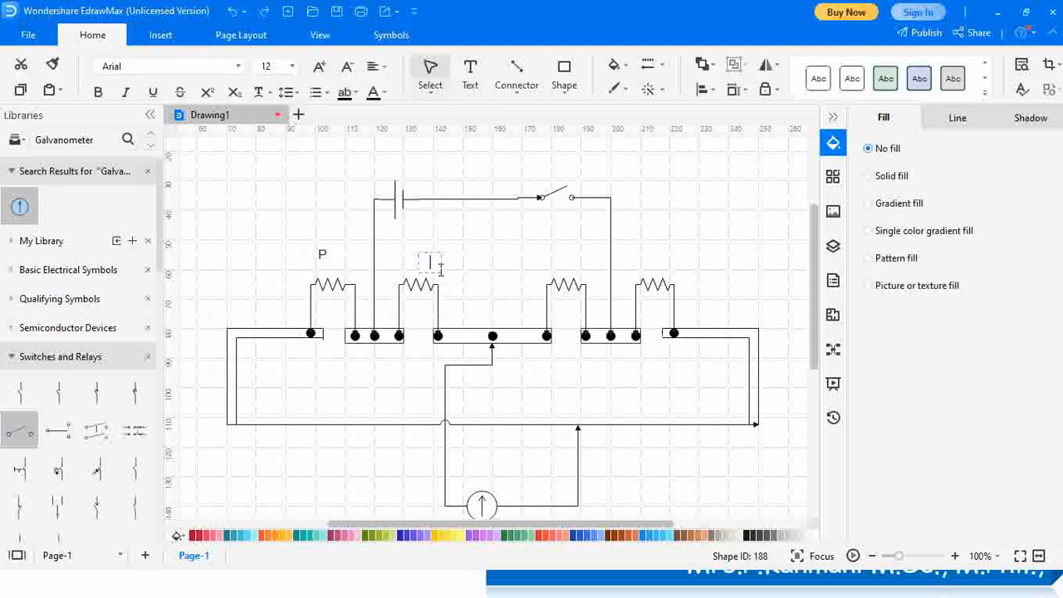
pyautogui.click(470, 74)
pyautogui.moveTo(552, 251); pyautogui.dragTo(565, 275)
pyautogui.write('R')
pyautogui.click(473, 86)
pyautogui.moveTo(649, 252); pyautogui.dragTo(679, 275)
pyautogui.write('X')
# Label the battery Bt, key switch K, galvanometer G and jockey wire J
pyautogui.click(471, 74)
pyautogui.moveTo(404, 166); pyautogui.dragTo(432, 193)
pyautogui.write('Bt')
pyautogui.click(470, 79)
pyautogui.moveTo(538, 167); pyautogui.dragTo(549, 182)
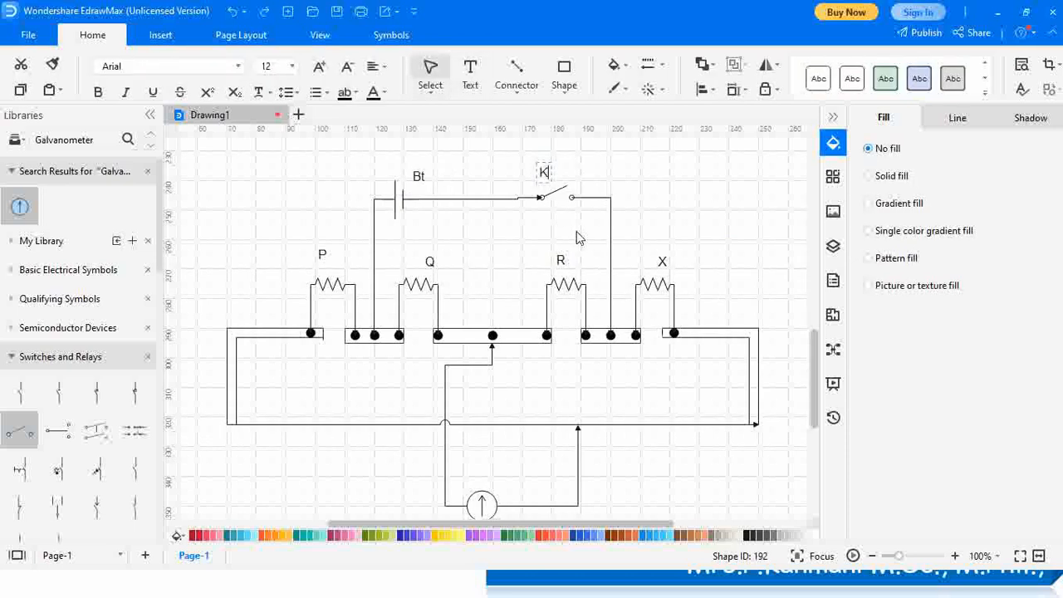
pyautogui.click(470, 73)
pyautogui.click(468, 484)
pyautogui.write('G')
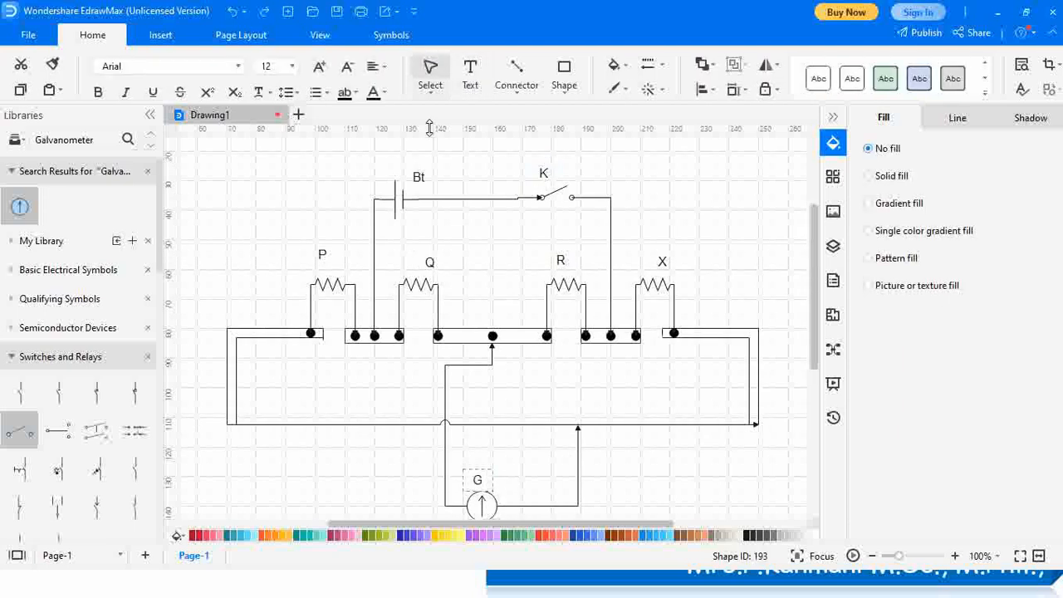
pyautogui.click(470, 73)
pyautogui.moveTo(552, 441); pyautogui.dragTo(566, 460)
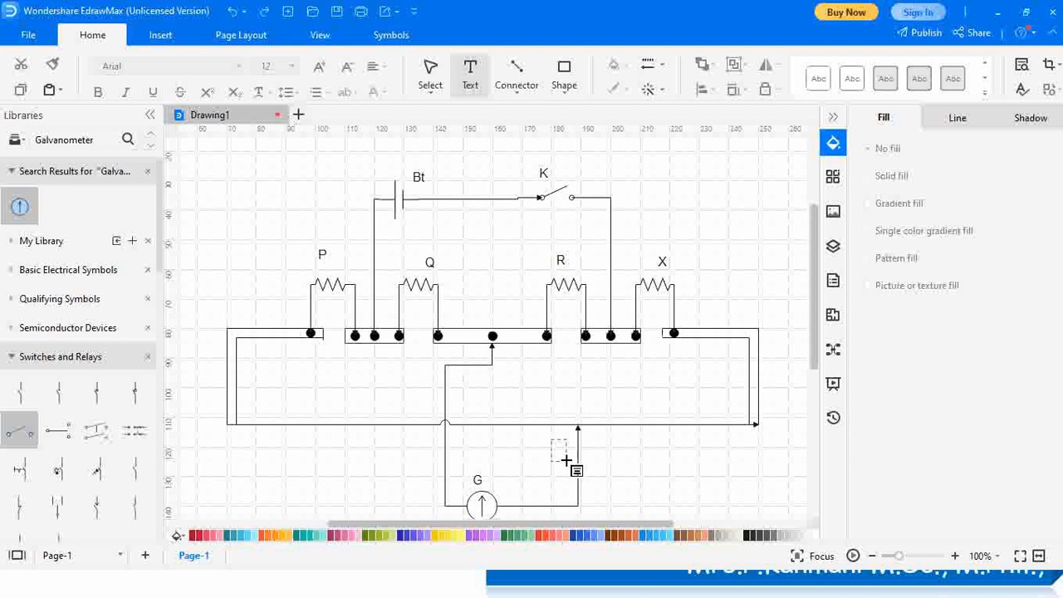
pyautogui.write('J')
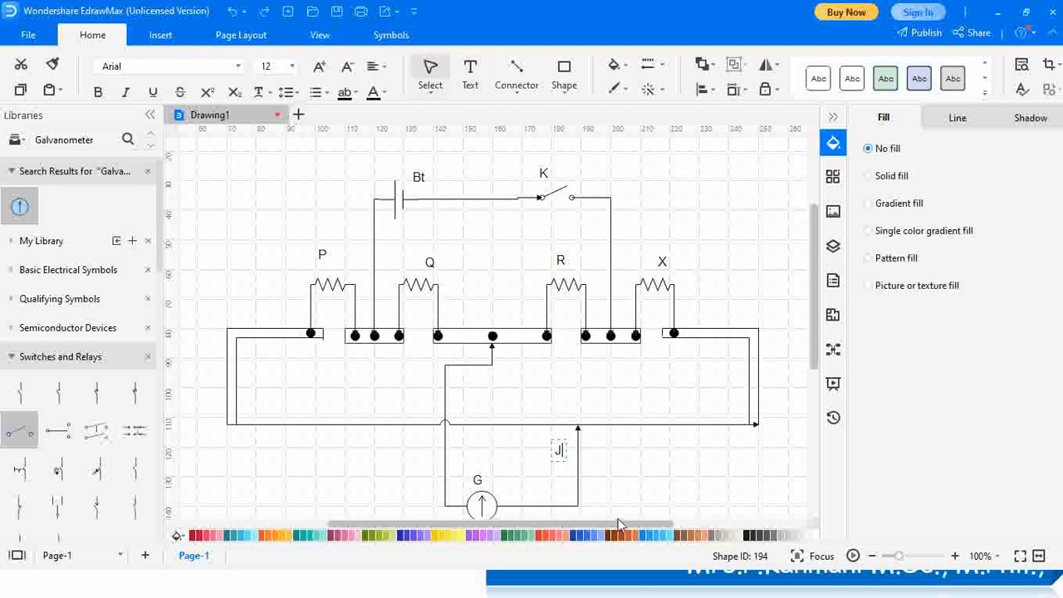
pyautogui.click(656, 494)
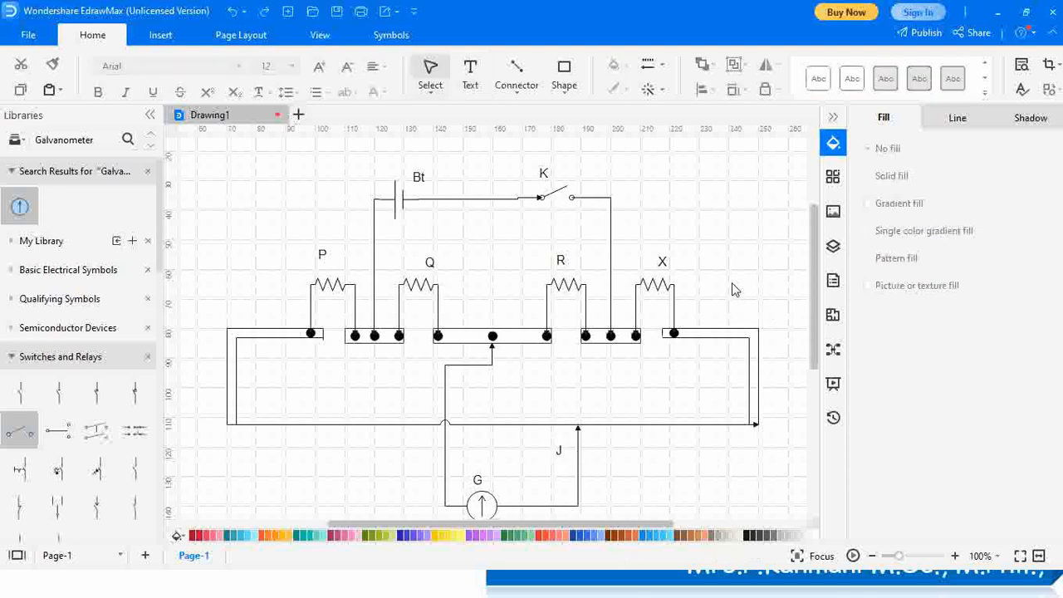
pyautogui.scroll(-1, 728, 292)
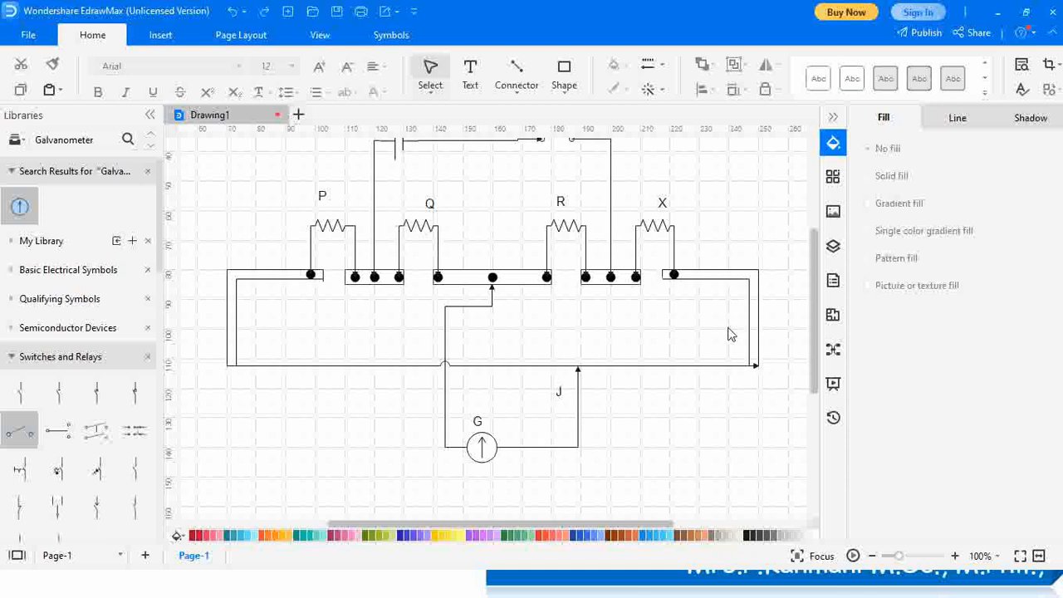
pyautogui.scroll(1, 719, 357)
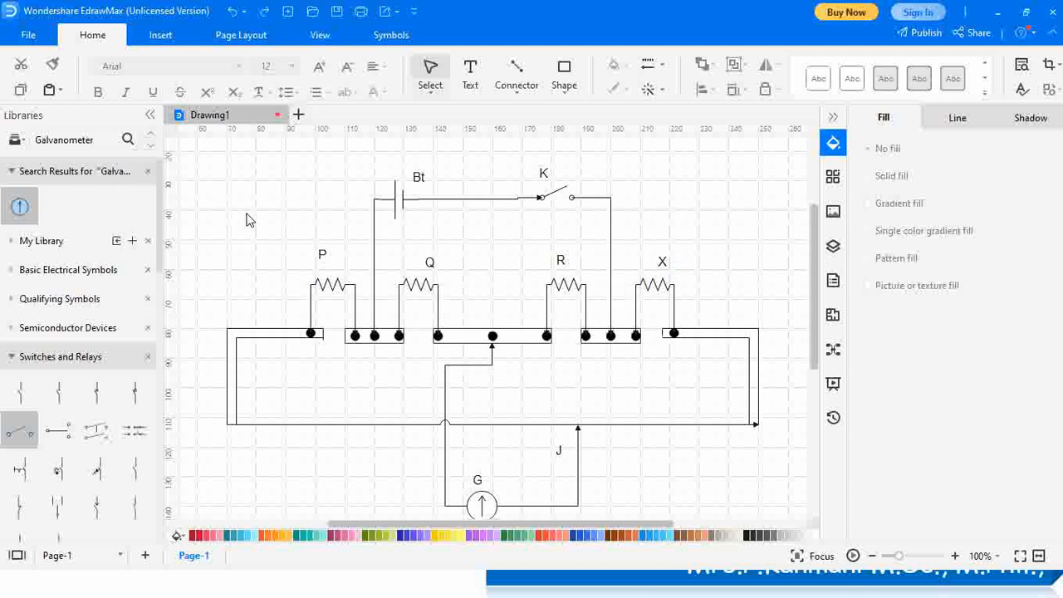
# Start Save As to the computer and choose JPG as the file type
pyautogui.click(25, 36)
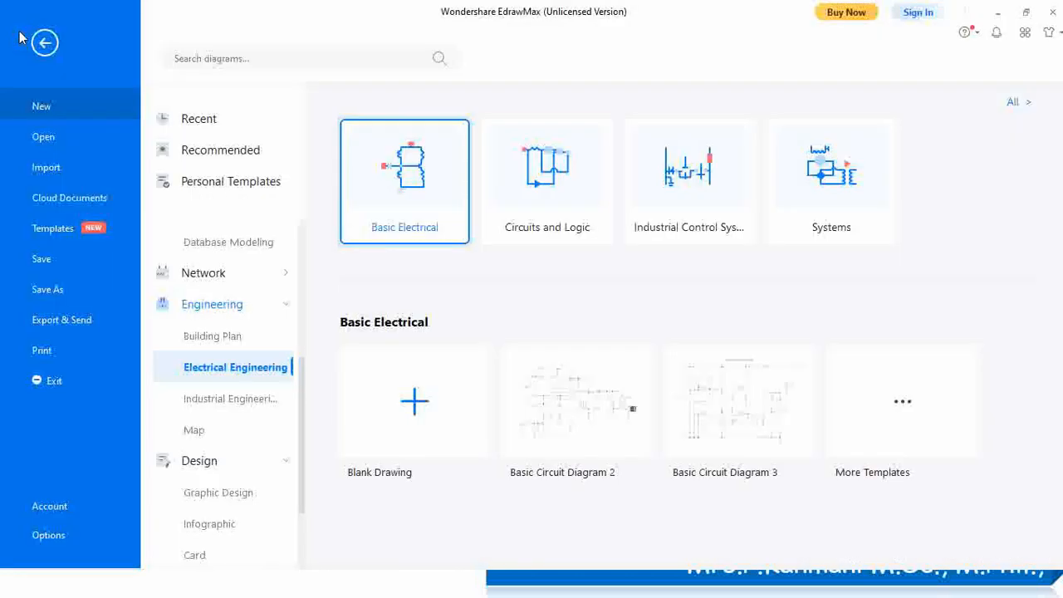
pyautogui.click(53, 292)
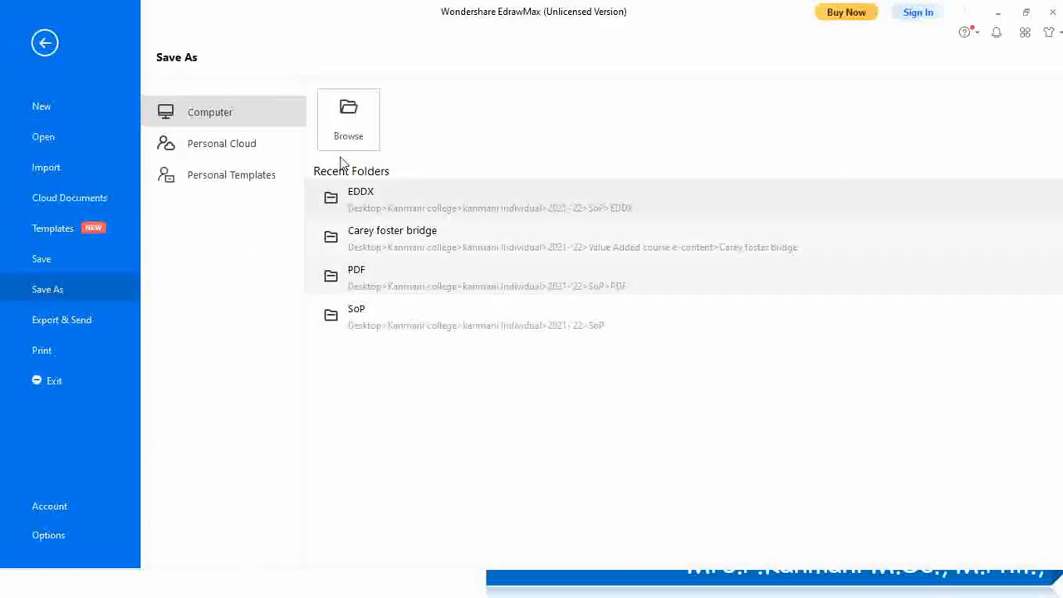
pyautogui.click(358, 135)
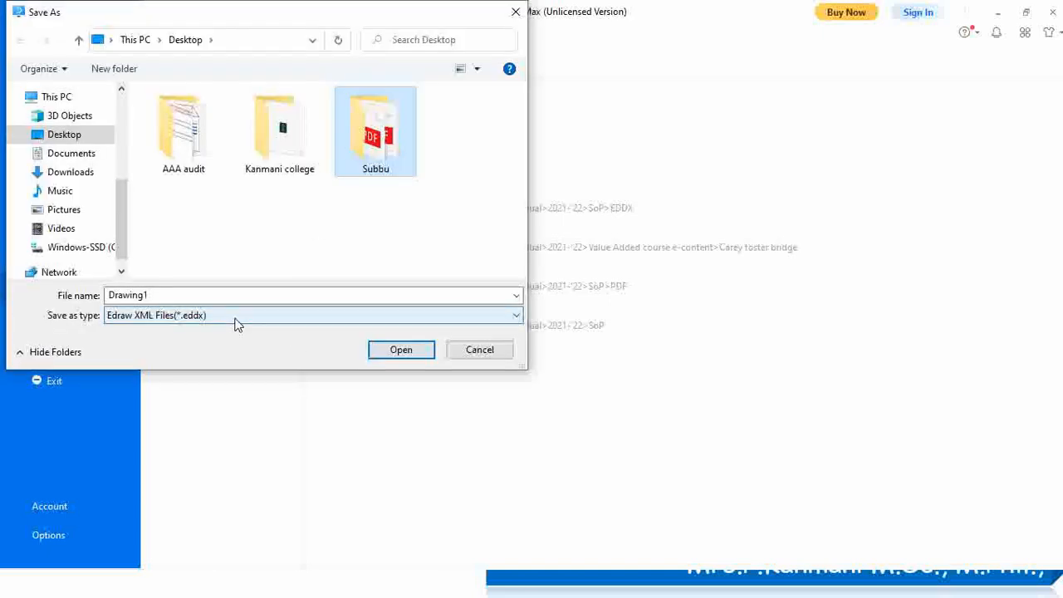
pyautogui.click(236, 323)
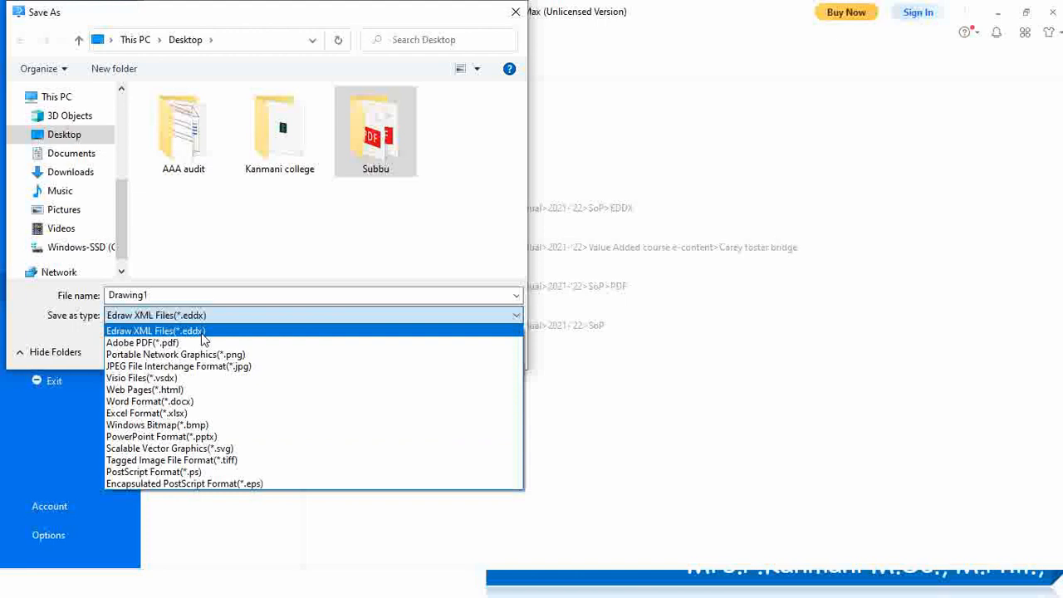
pyautogui.click(175, 369)
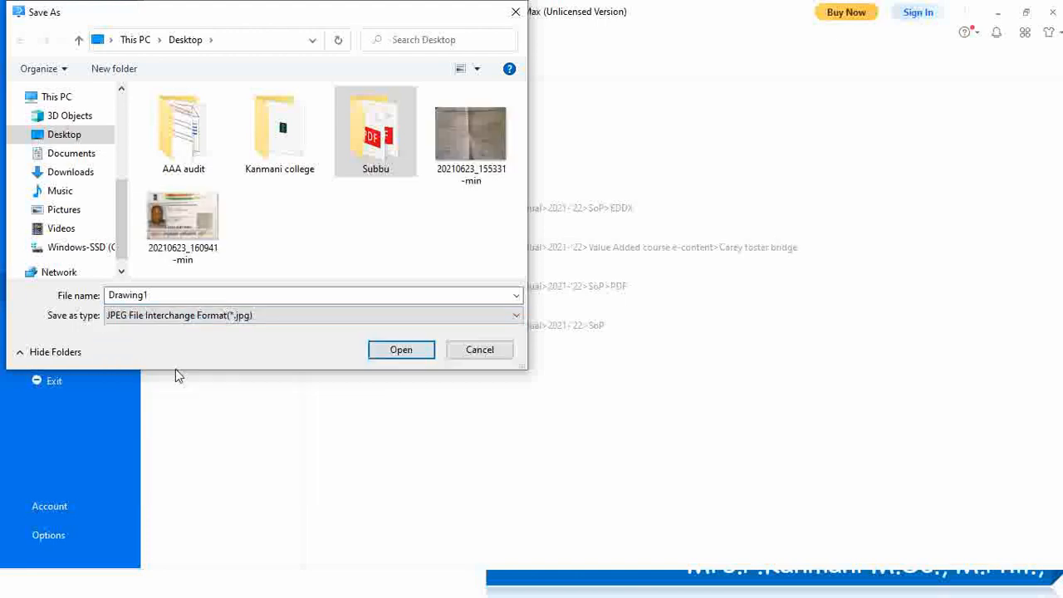
# Name the file 'Carey foster bridge', save to Desktop, and accept the Export Graphics settings
pyautogui.doubleClick(230, 291)
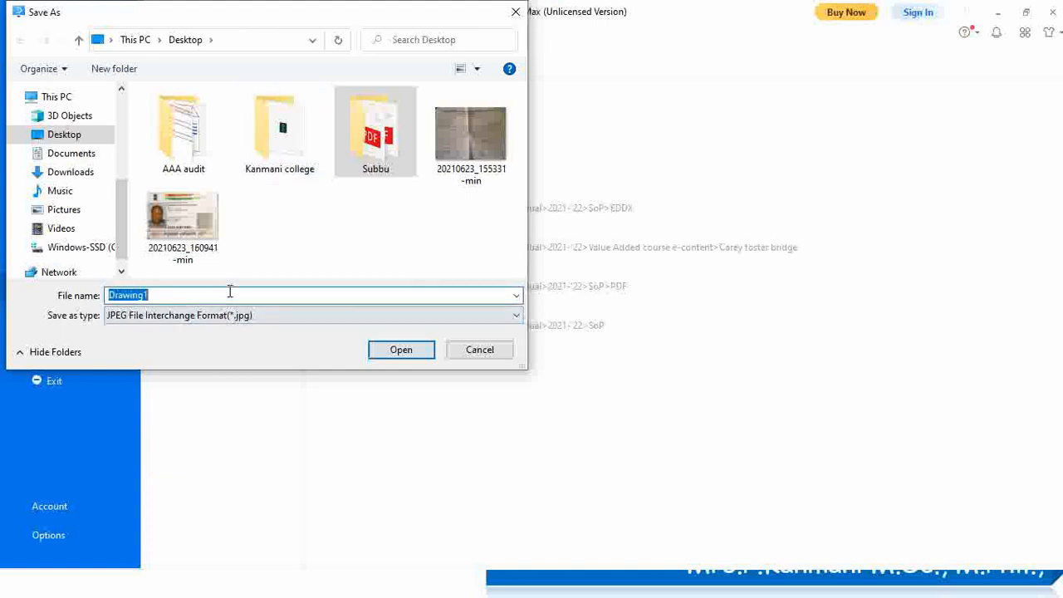
pyautogui.write('Carey')
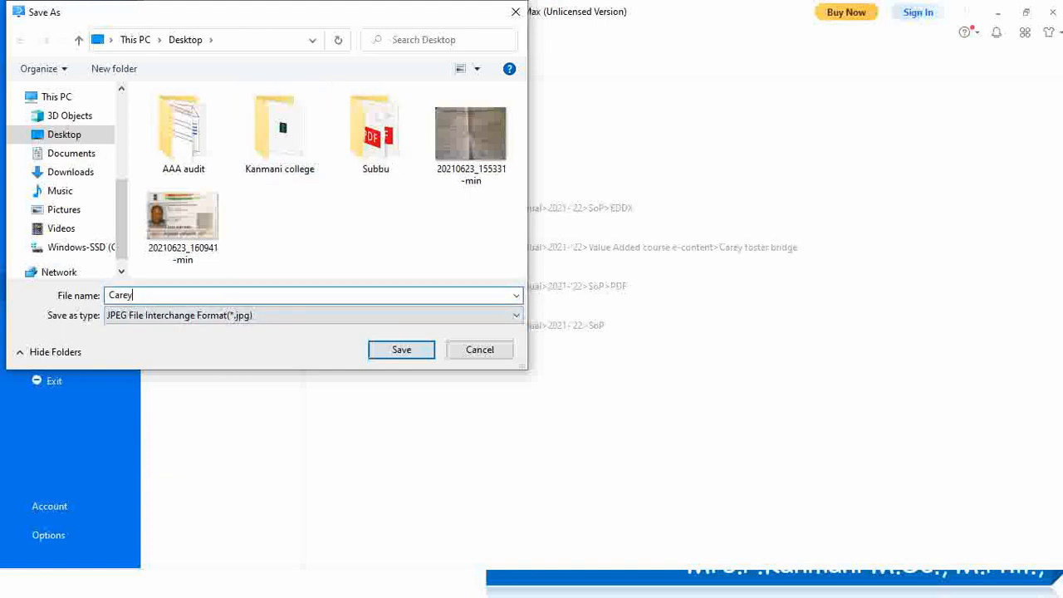
pyautogui.write('bridge')
pyautogui.click(415, 352)
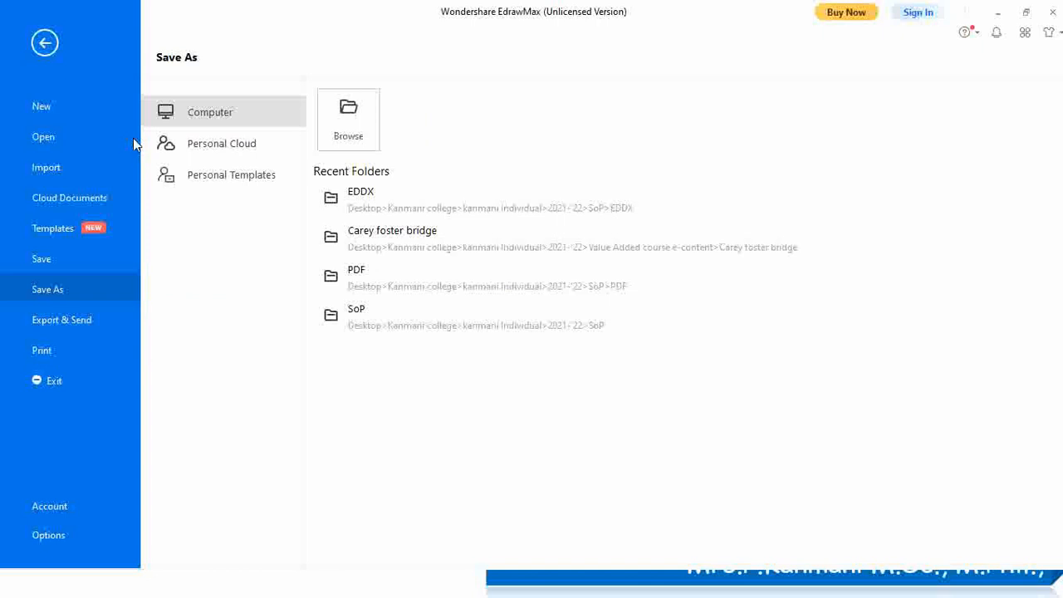
pyautogui.click(432, 288)
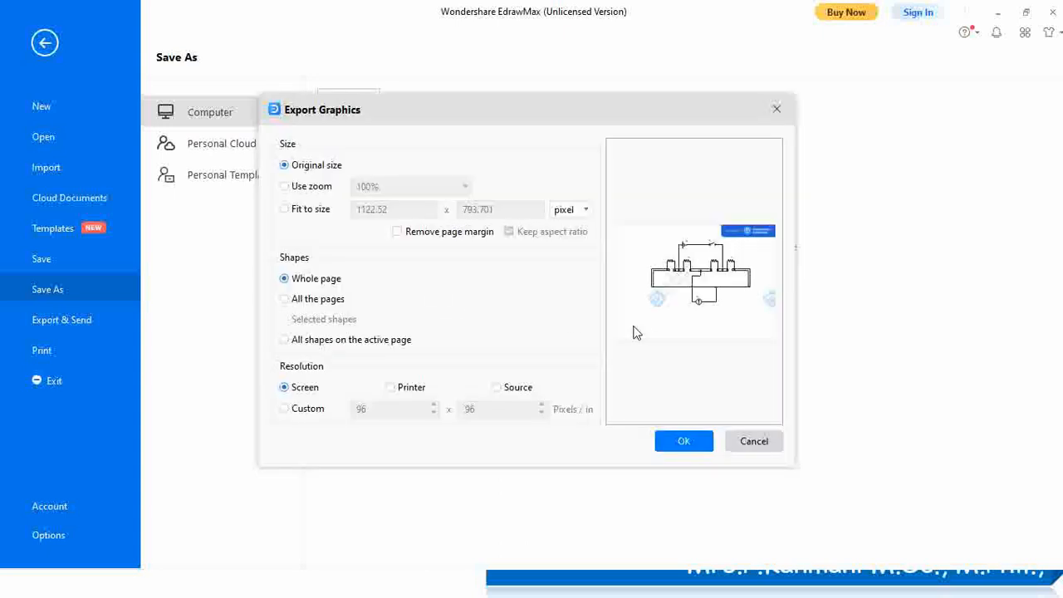
pyautogui.click(684, 441)
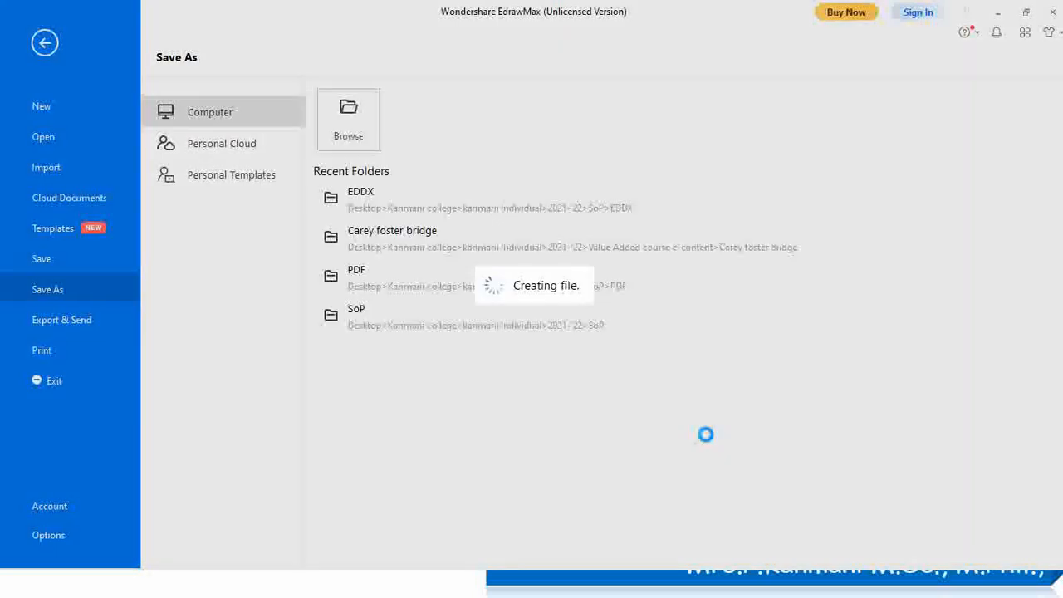